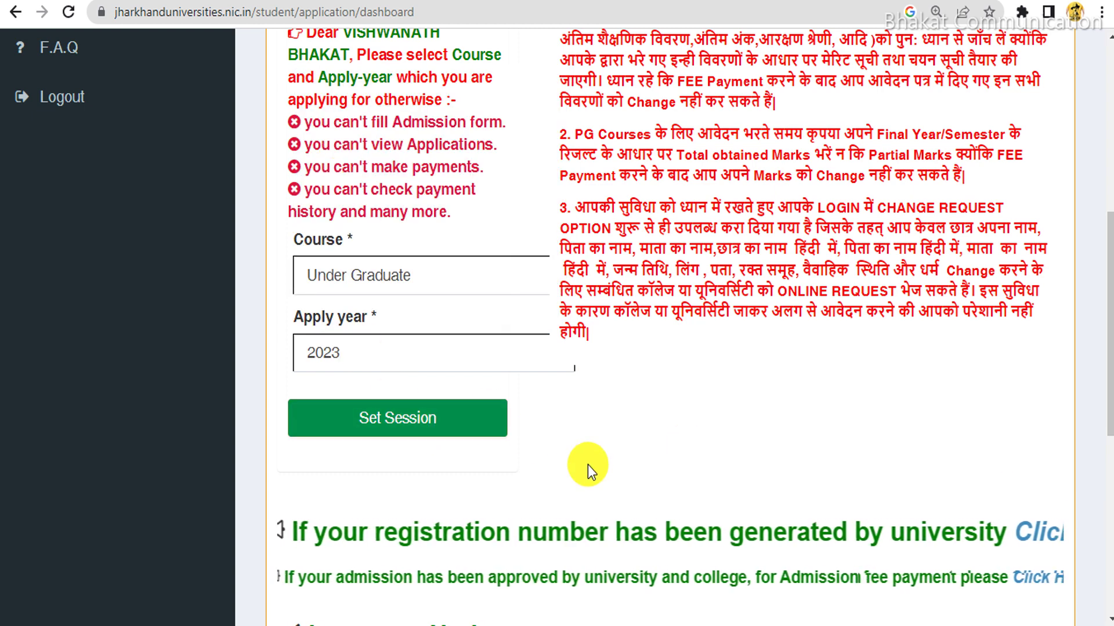
# Set the session to Under Graduate, 2023, and start the admission form for the UNDER GRADUATE (UG | Bachelor Degree) course.
pyautogui.click(464, 425)
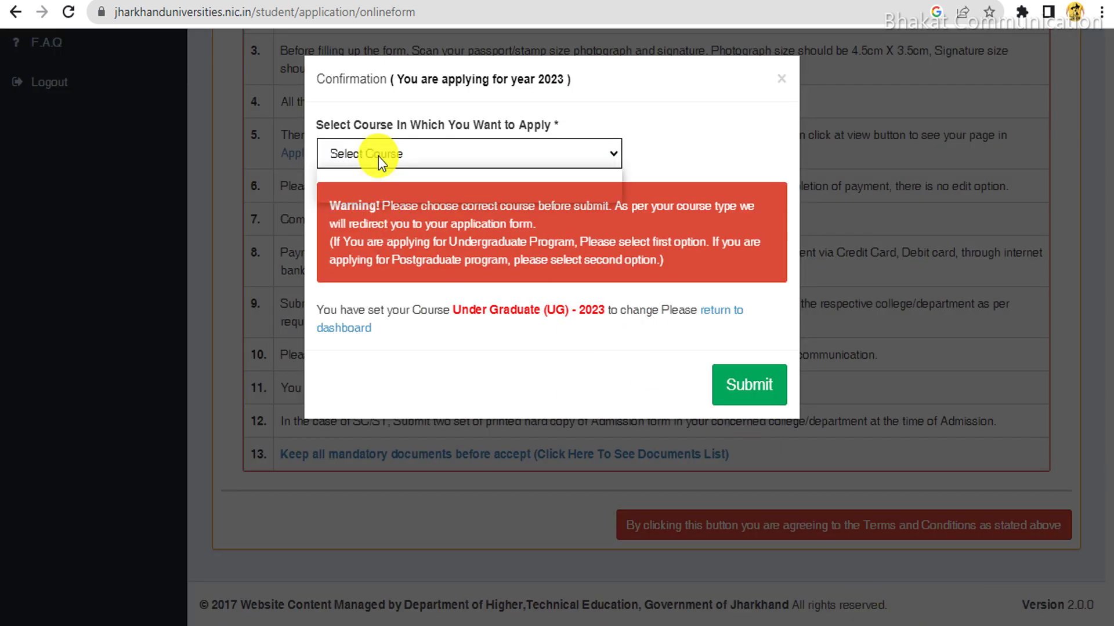
pyautogui.click(378, 154)
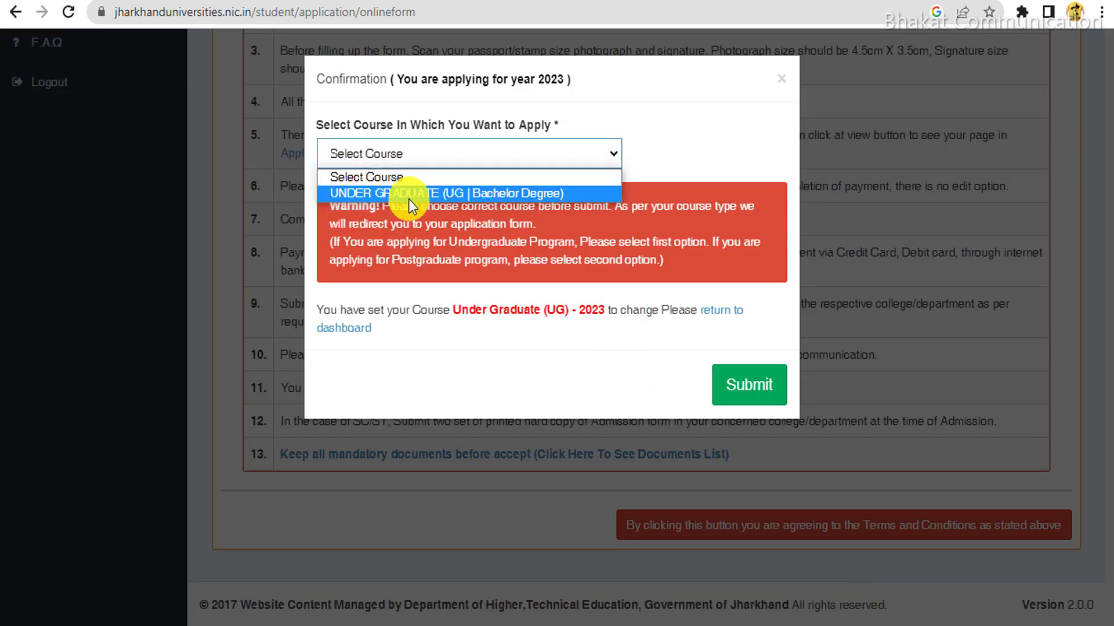
pyautogui.click(496, 190)
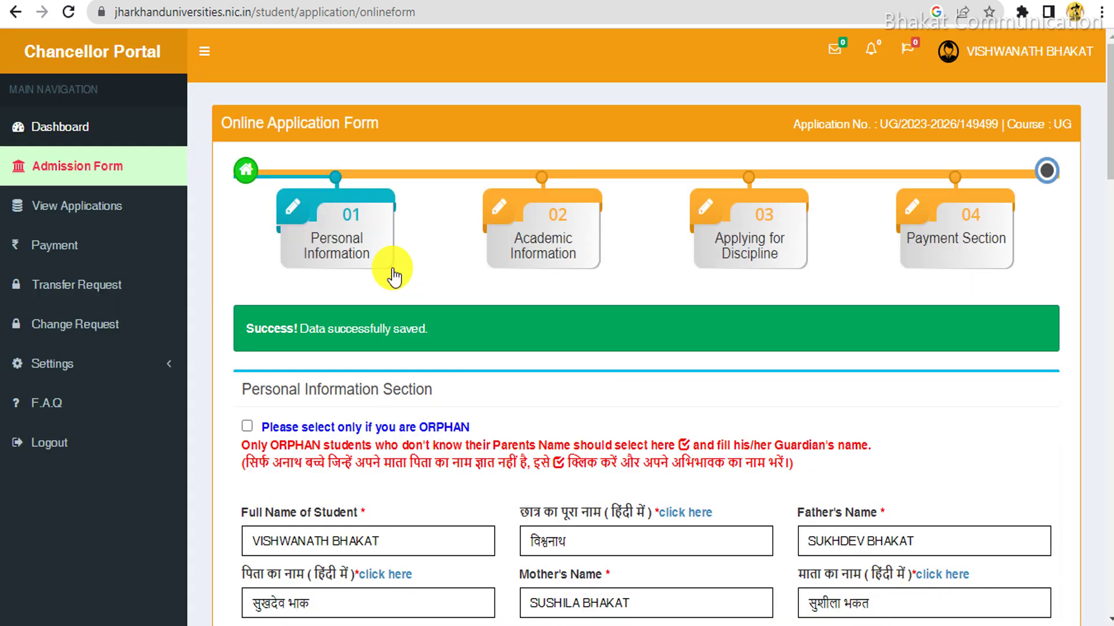
# Look through the online application form and examine the student's English and Hindi name fields in the personal information section.
pyautogui.scroll(-5, 389, 278)
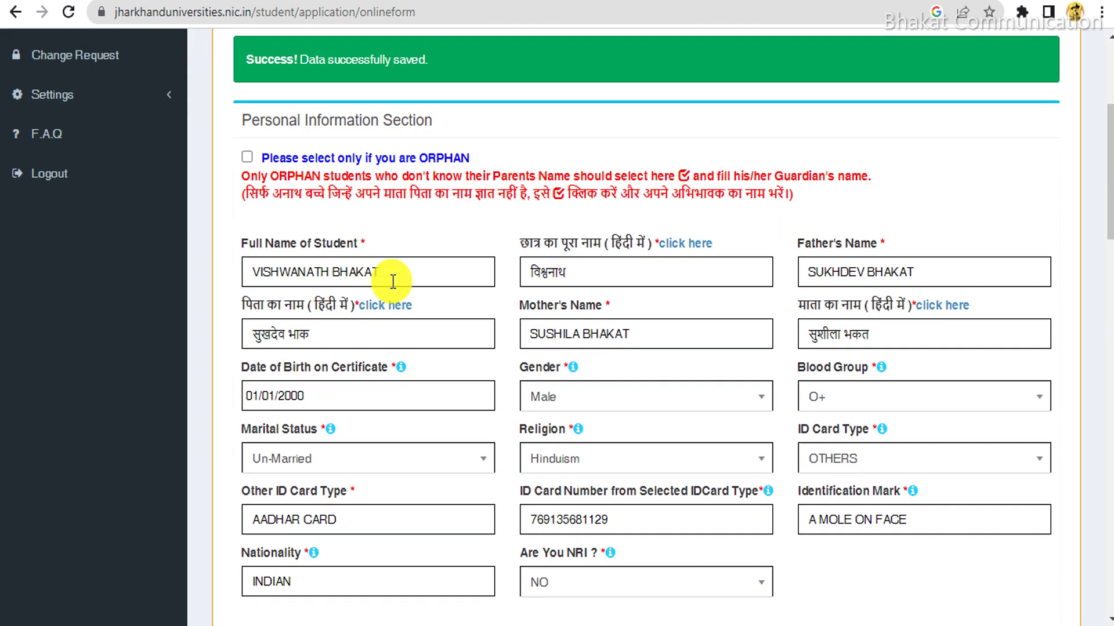
pyautogui.scroll(-20, 609, 317)
pyautogui.scroll(20, 604, 319)
pyautogui.scroll(-3, 604, 319)
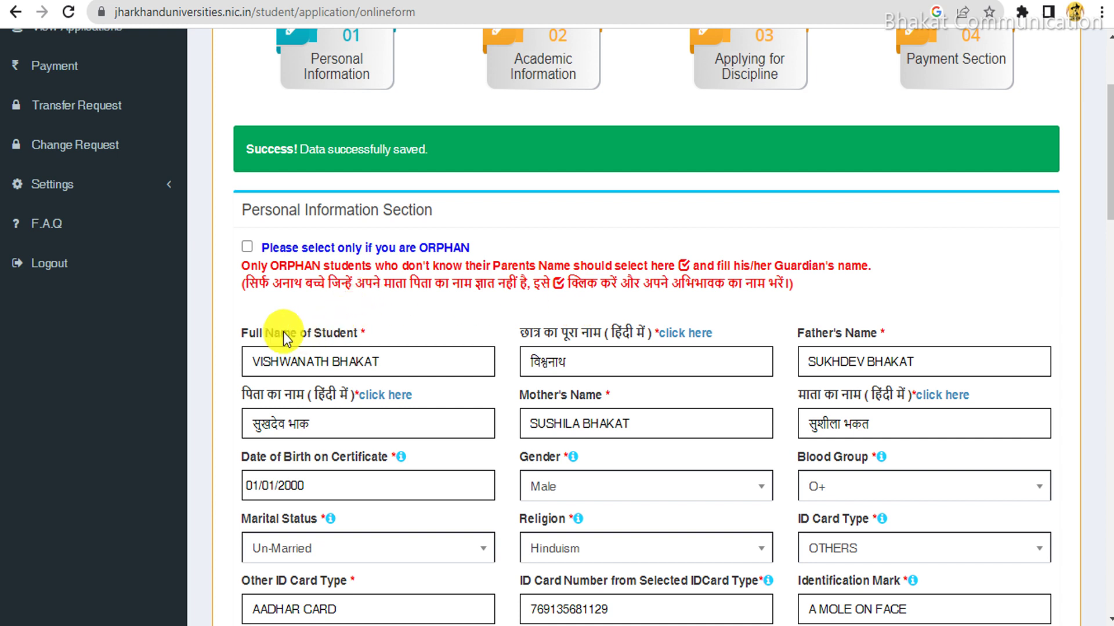
pyautogui.click(382, 335)
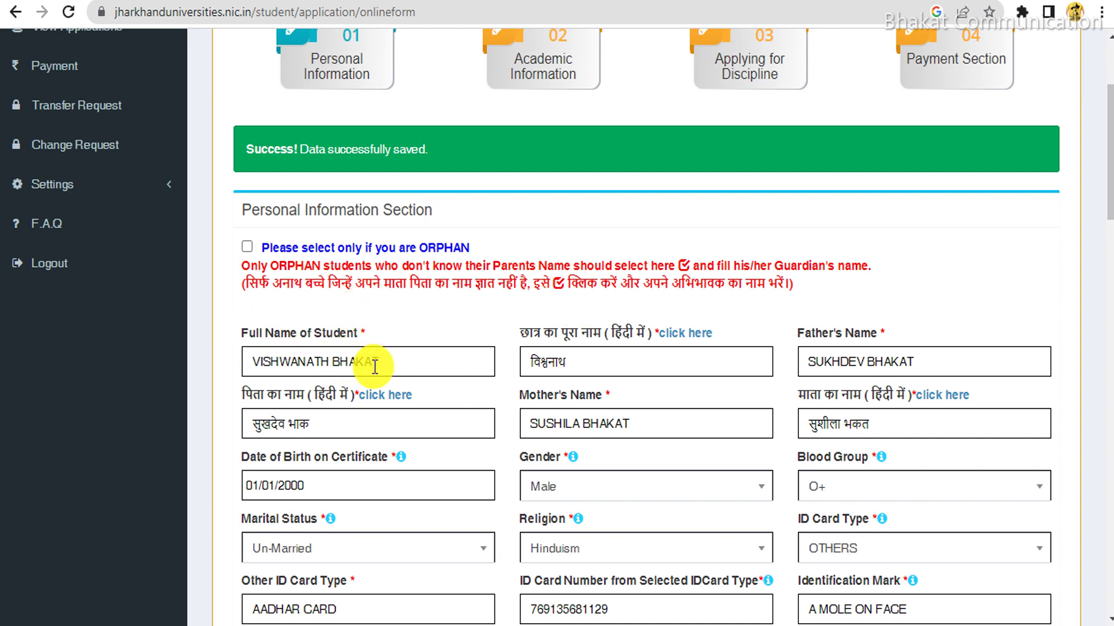
pyautogui.moveTo(535, 333); pyautogui.dragTo(586, 354)
pyautogui.click(577, 360)
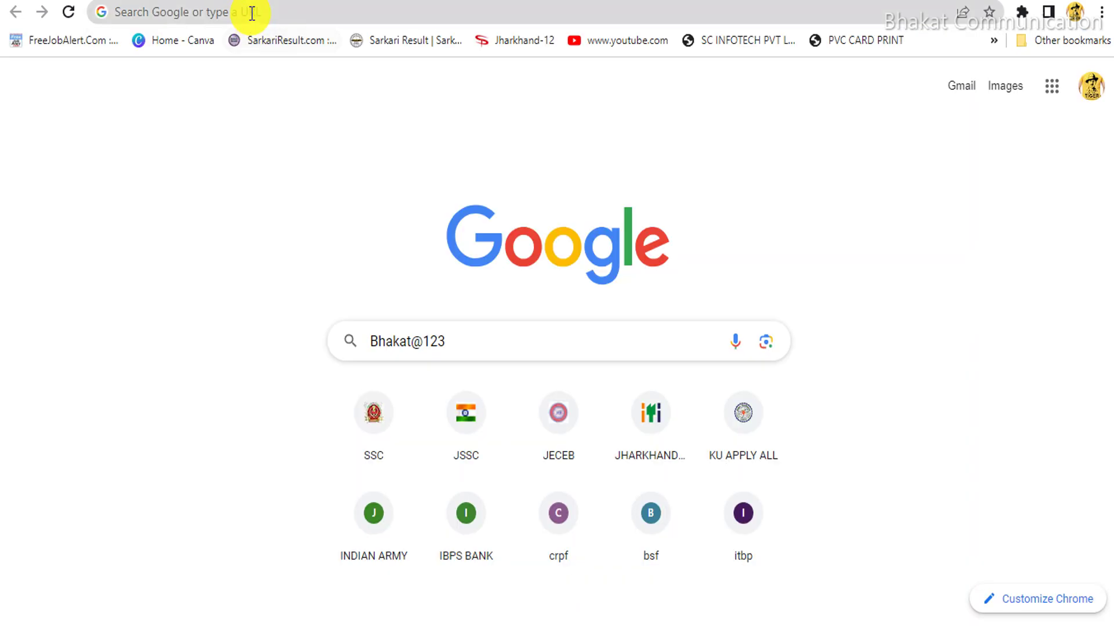
# Search Google for "english to hindi" and translate a sample name into Hindi.
pyautogui.click(255, 12)
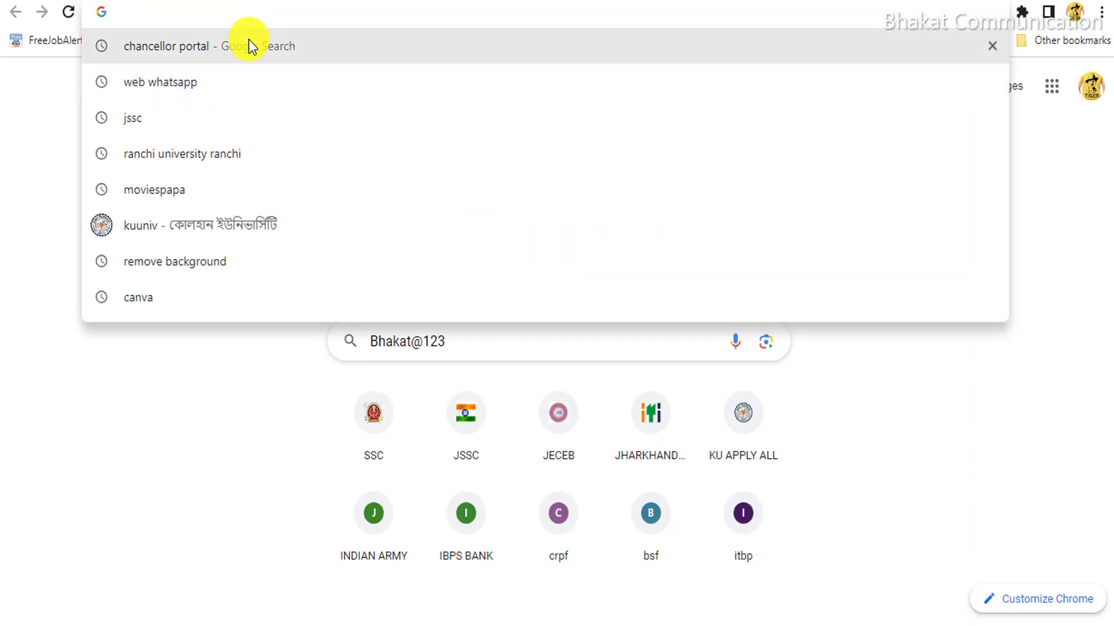
pyautogui.write('en')
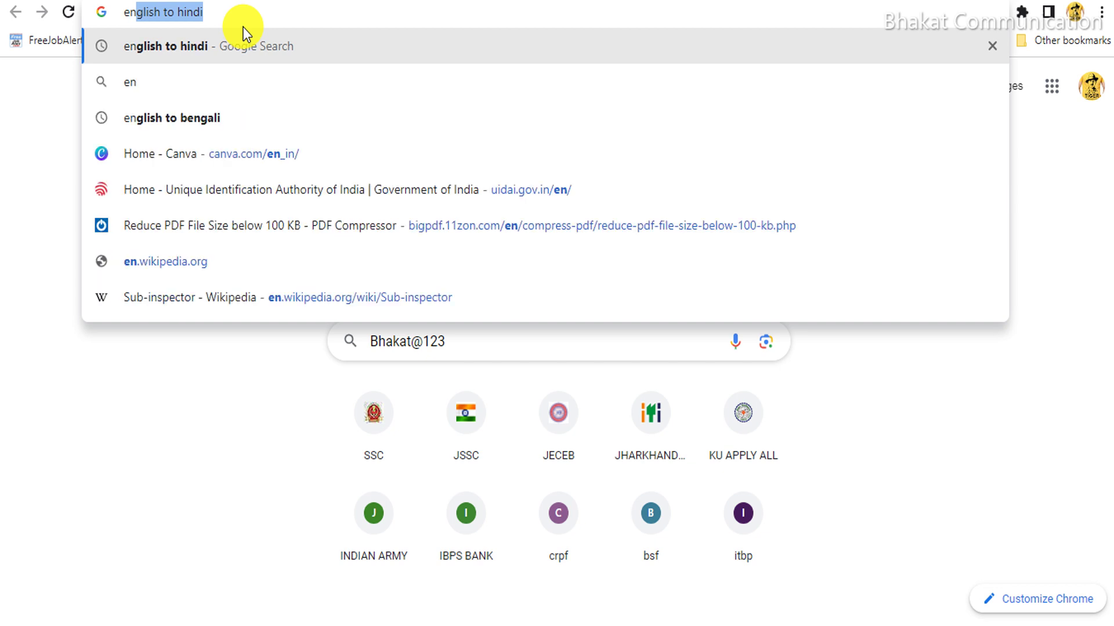
pyautogui.press('Return')
pyautogui.click(204, 280)
pyautogui.write('moha')
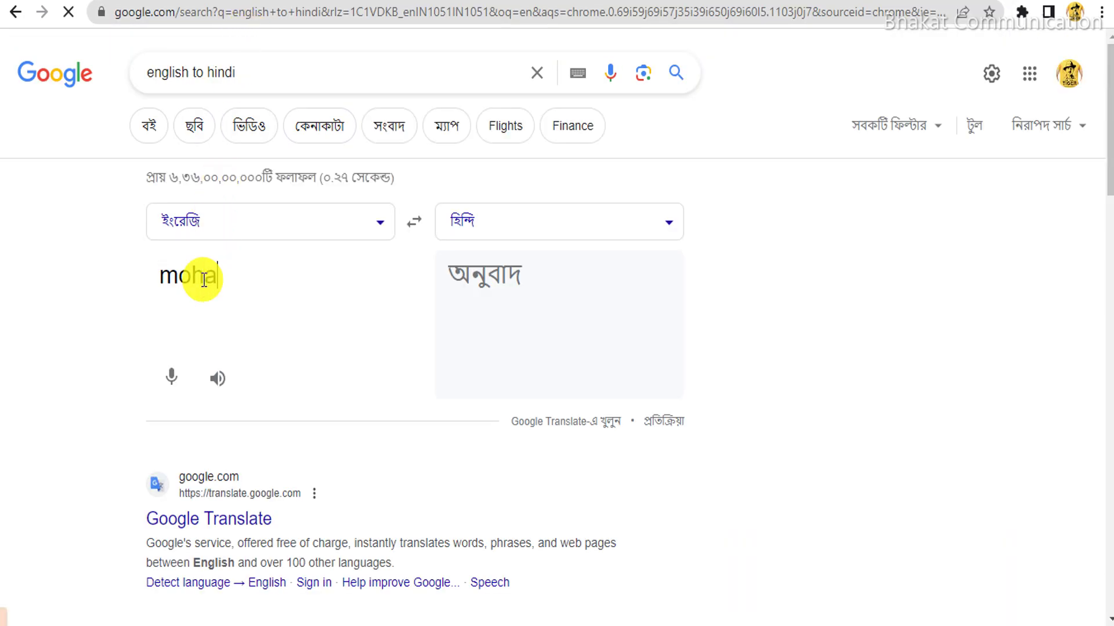
pyautogui.write('n')
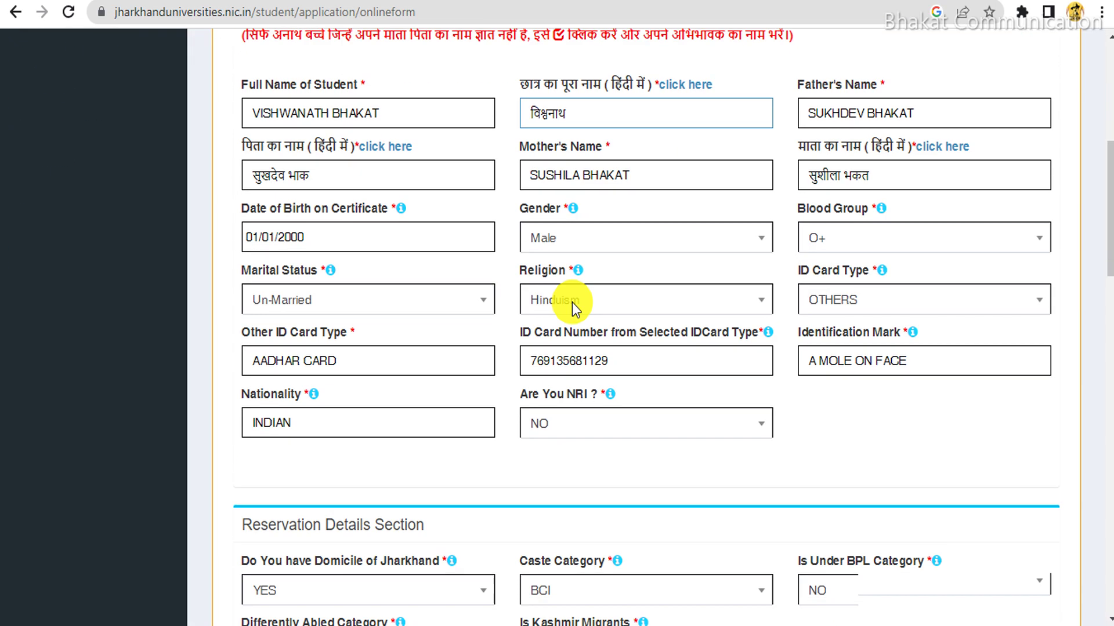
# Examine the personal information fields of the application form, checking the marital status and religion options.
pyautogui.scroll(3, 572, 302)
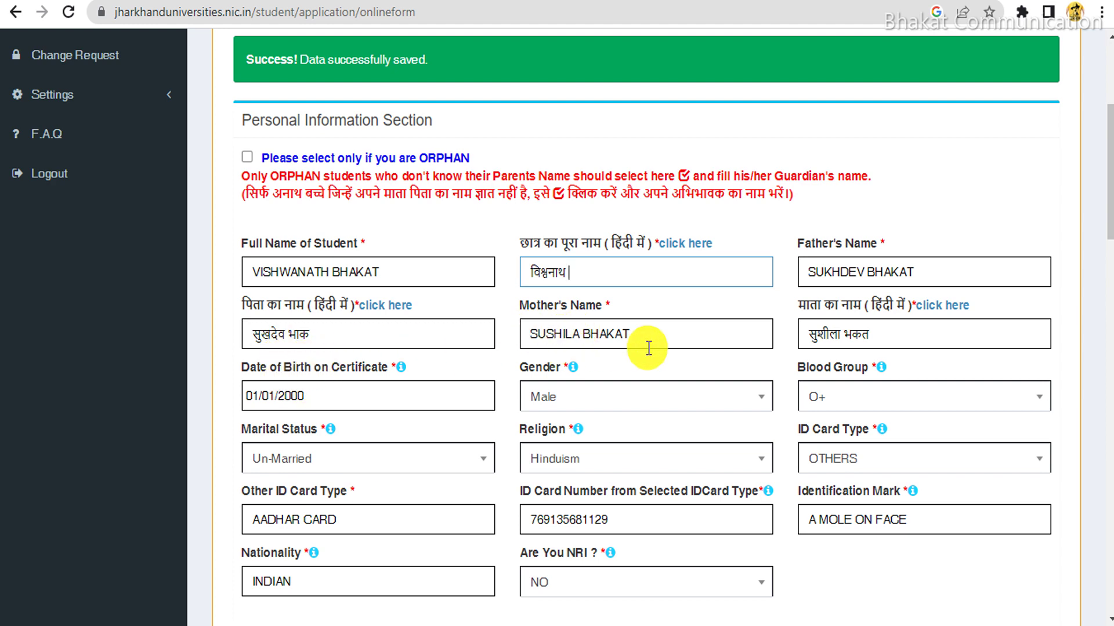
pyautogui.scroll(-2, 395, 341)
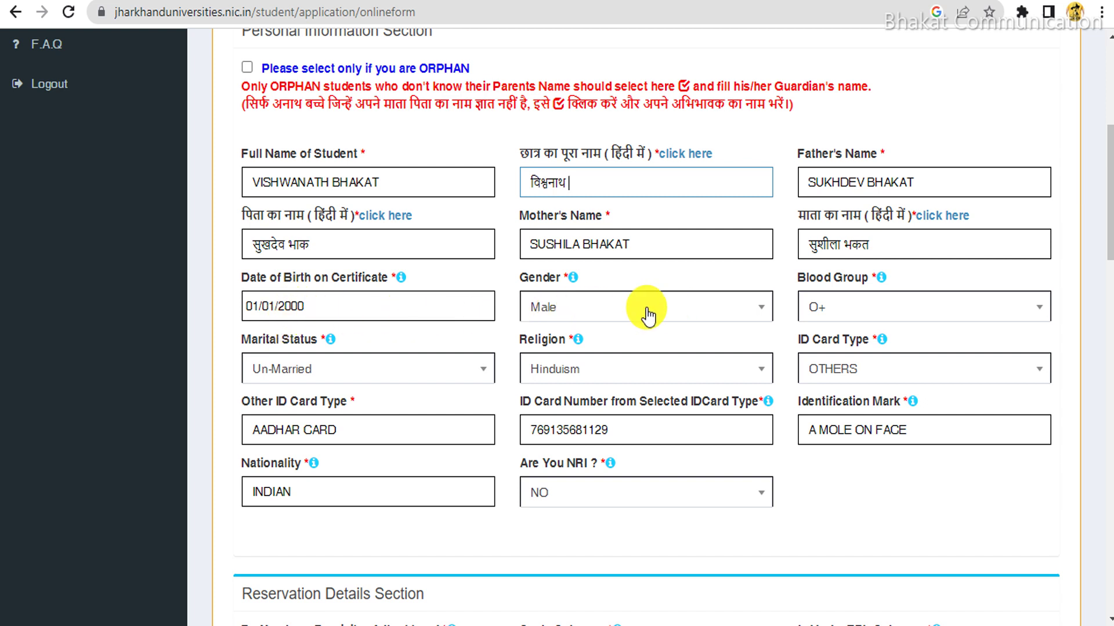
pyautogui.click(334, 371)
pyautogui.click(333, 371)
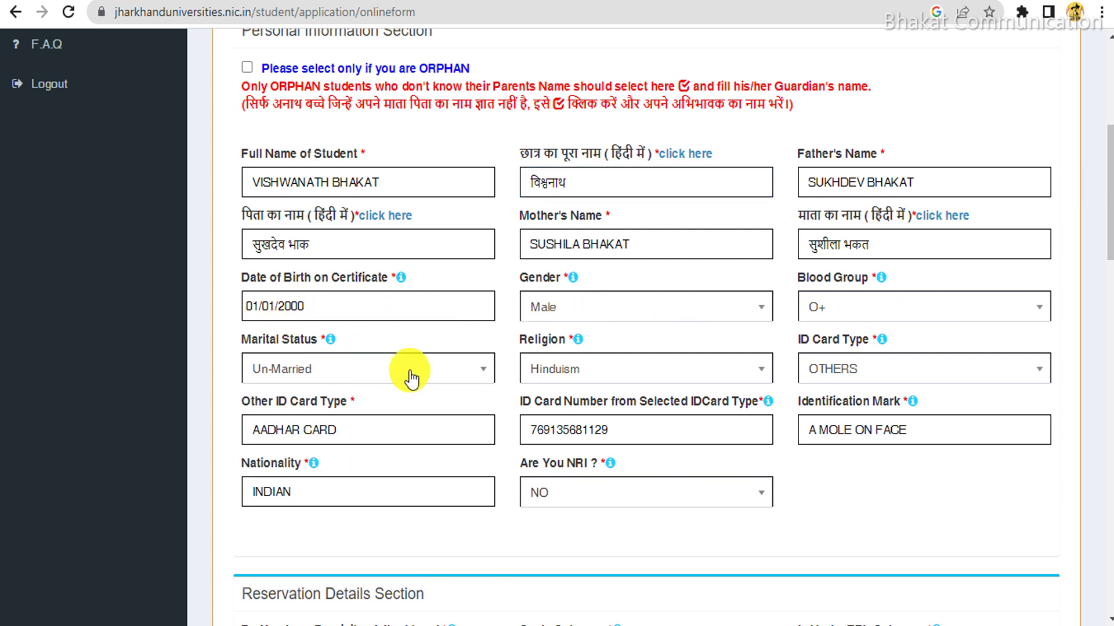
pyautogui.click(596, 366)
pyautogui.click(596, 367)
pyautogui.click(596, 367)
pyautogui.click(596, 367)
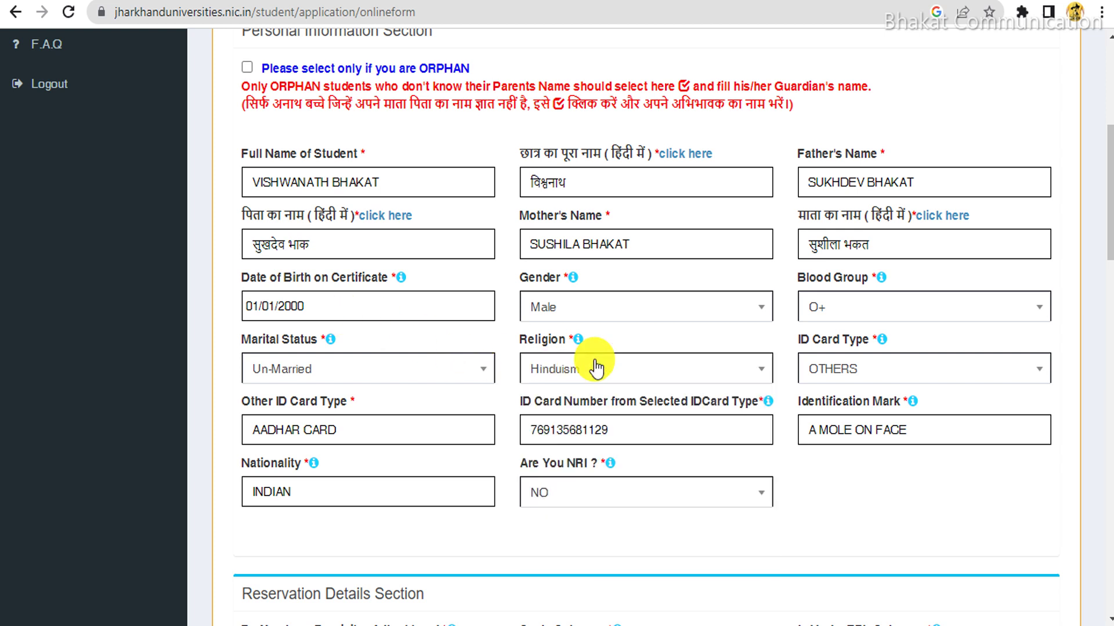
# Select OTHERS as the ID card type and enter AADHAR CARD as the other ID card type.
pyautogui.click(846, 374)
pyautogui.scroll(-2, 847, 371)
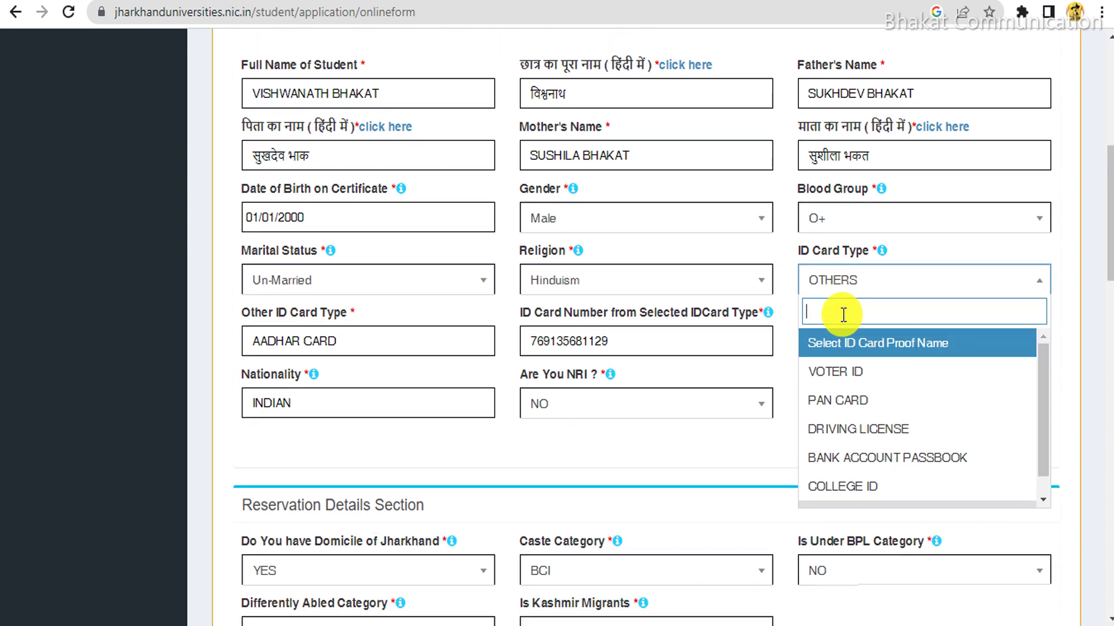
pyautogui.scroll(-1, 872, 434)
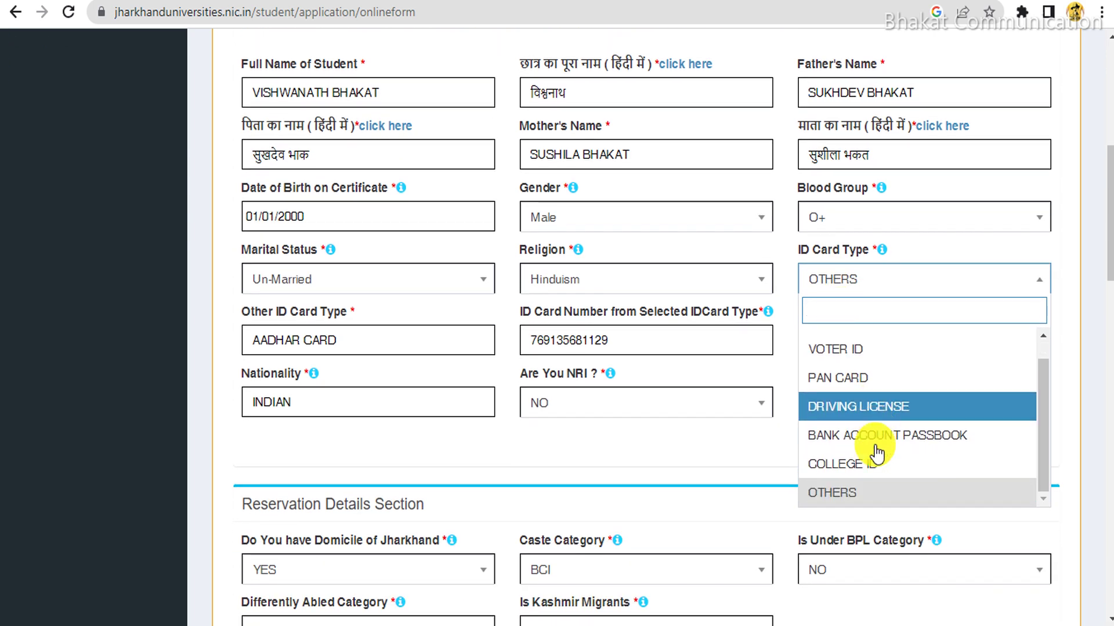
pyautogui.click(852, 499)
pyautogui.moveTo(347, 342); pyautogui.dragTo(197, 338)
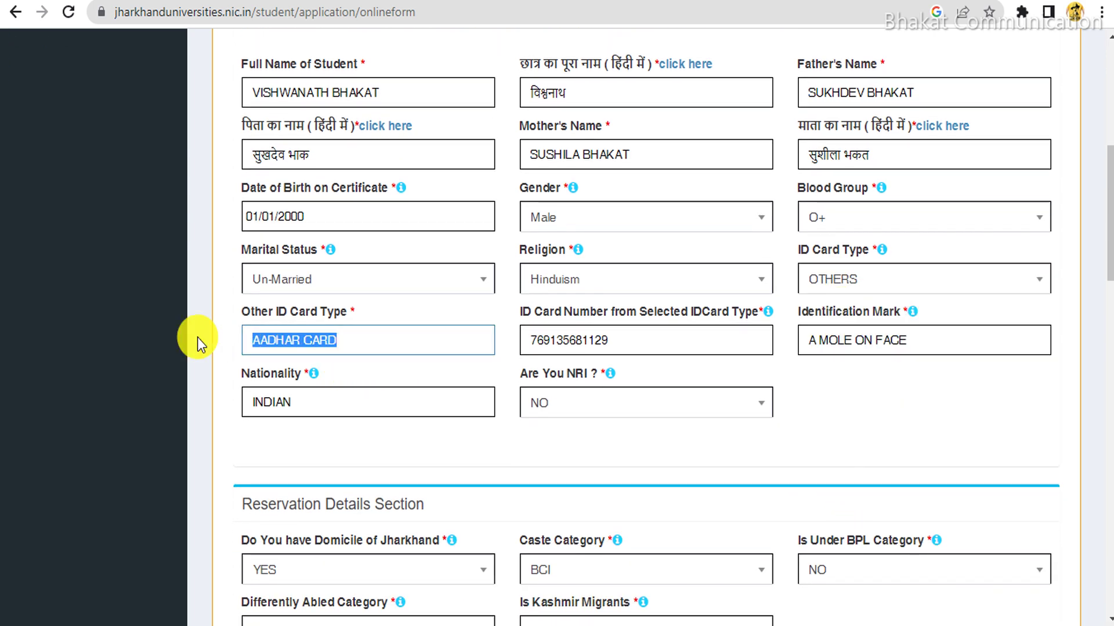
pyautogui.write('AADHAR CARD')
# Check the ID card number field and the NRI status in the personal information section.
pyautogui.click(634, 333)
pyautogui.moveTo(530, 336); pyautogui.dragTo(630, 341)
pyautogui.click(632, 341)
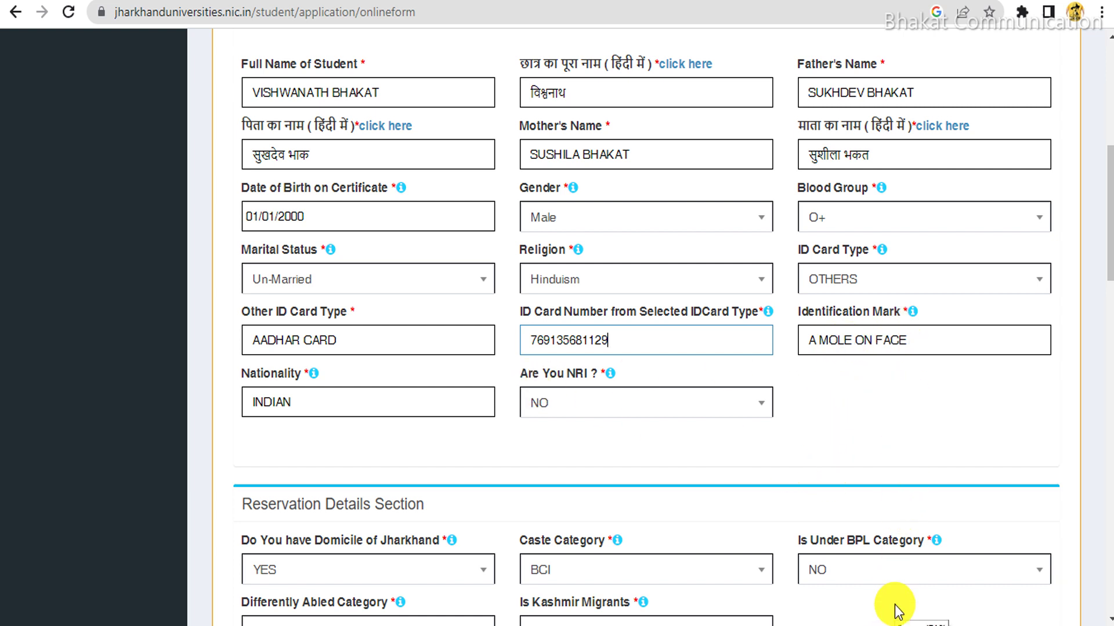
pyautogui.scroll(-3, 895, 609)
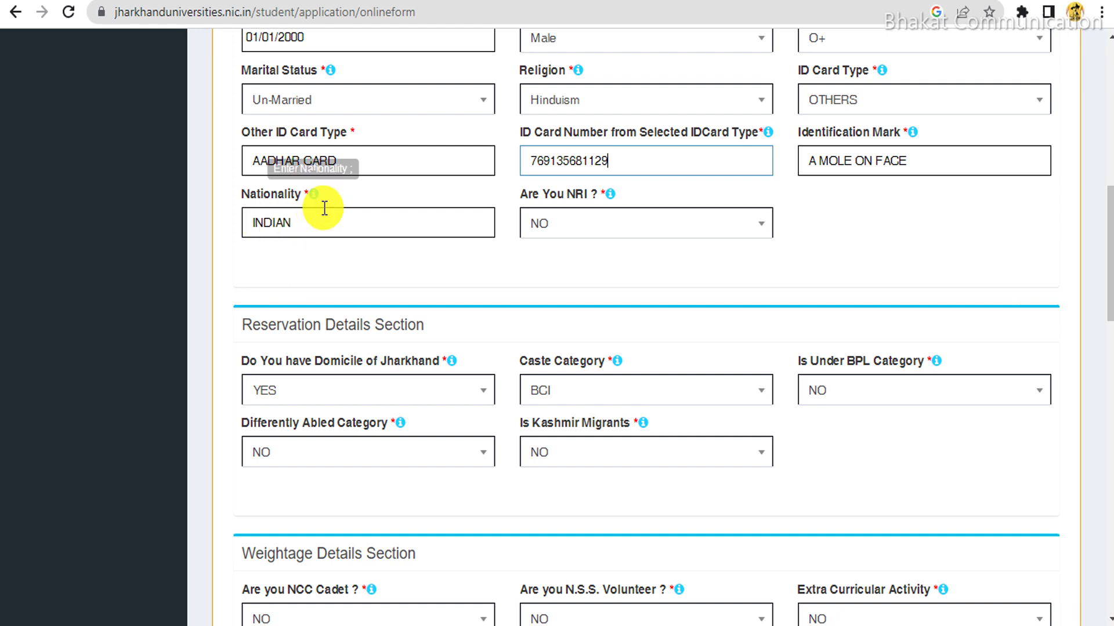
pyautogui.click(554, 228)
pyautogui.click(452, 296)
pyautogui.scroll(-2, 468, 266)
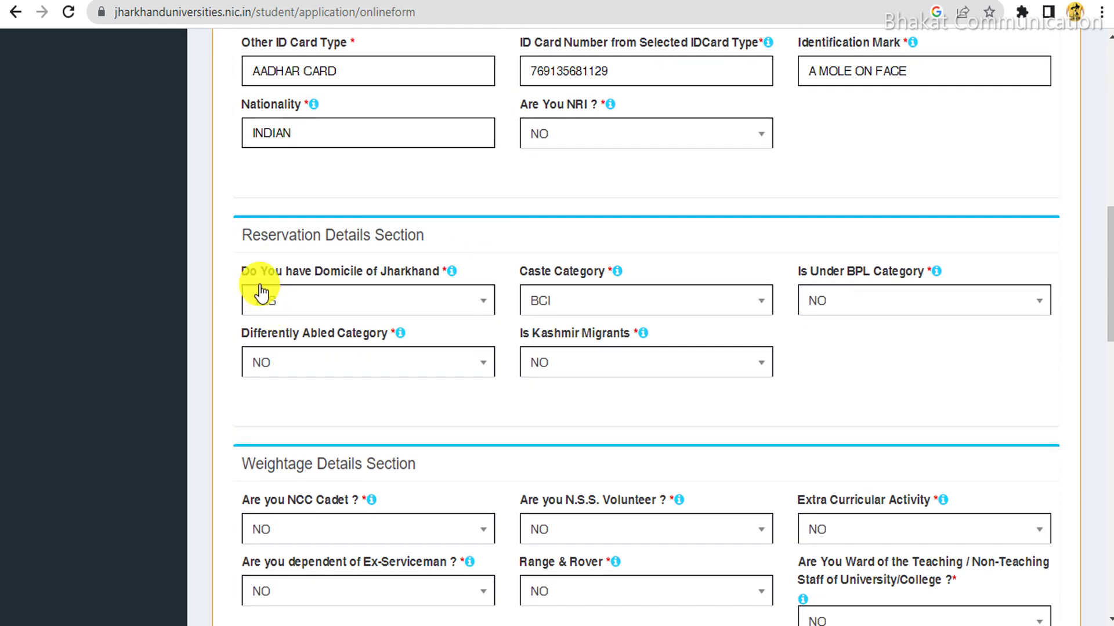
# Set the Jharkhand domicile status to YES and reset the caste category to Select Caste Category.
pyautogui.moveTo(248, 274); pyautogui.dragTo(461, 269)
pyautogui.click(337, 249)
pyautogui.moveTo(236, 241); pyautogui.dragTo(414, 242)
pyautogui.click(408, 273)
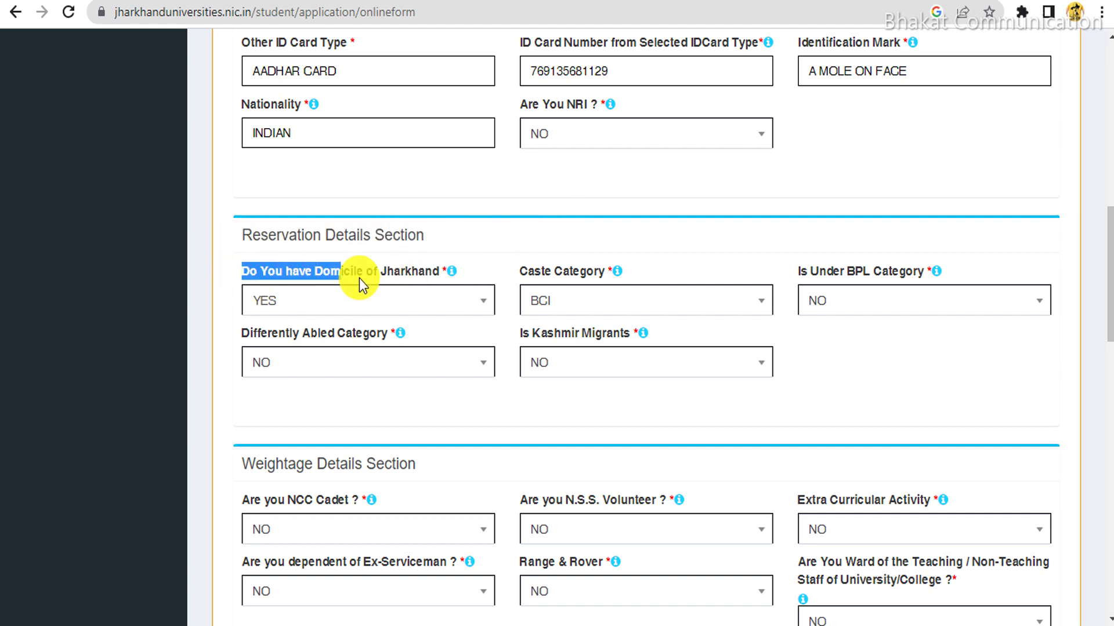
pyautogui.click(558, 214)
pyautogui.click(339, 302)
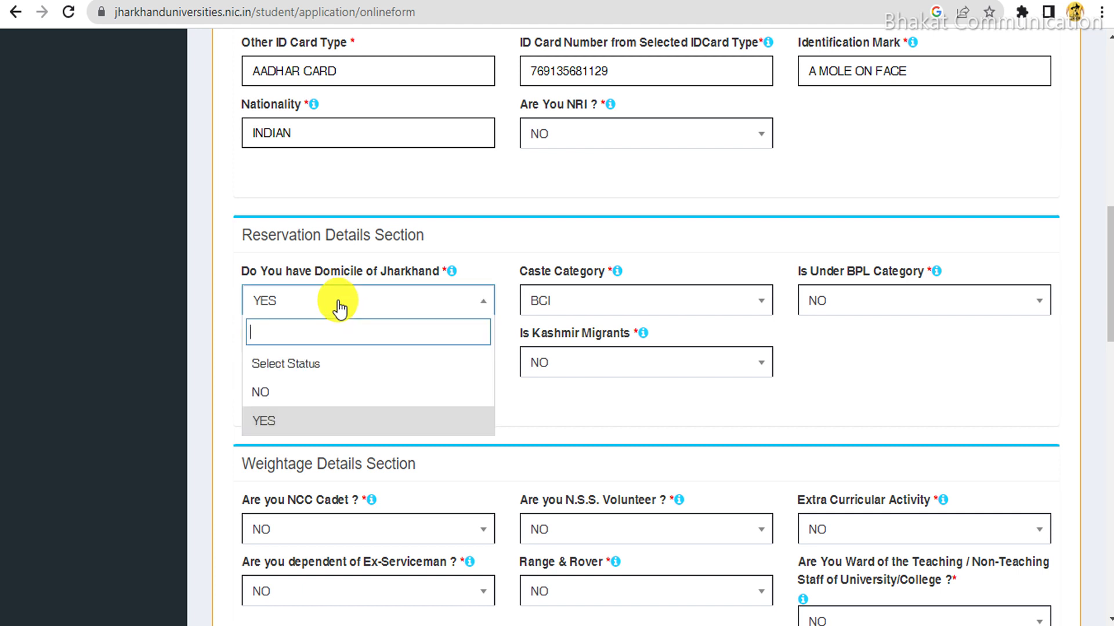
pyautogui.click(280, 422)
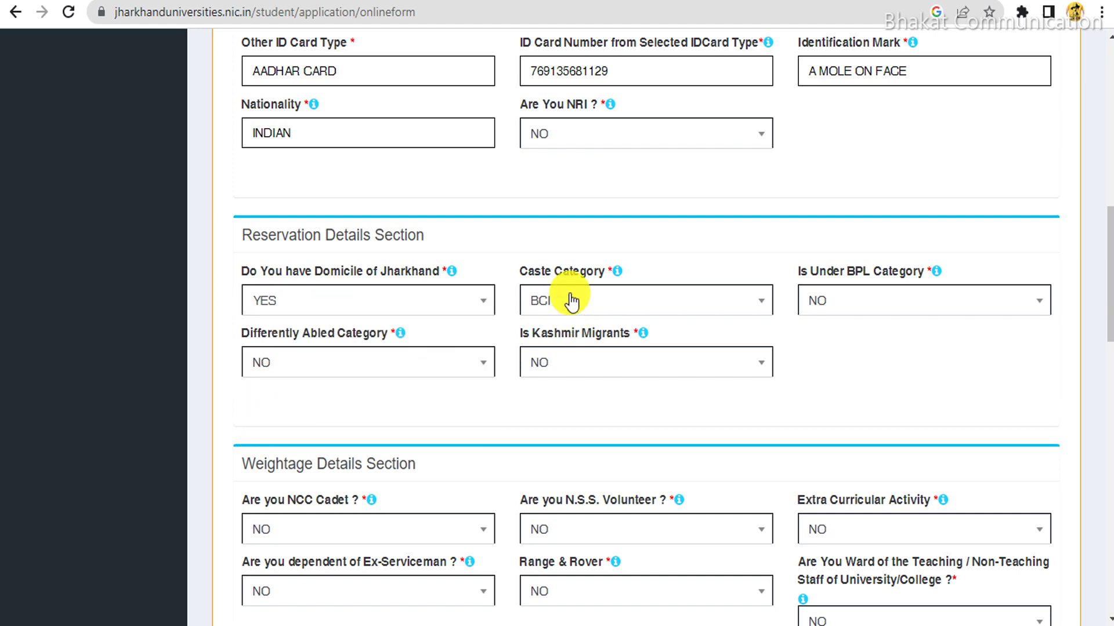
pyautogui.click(556, 313)
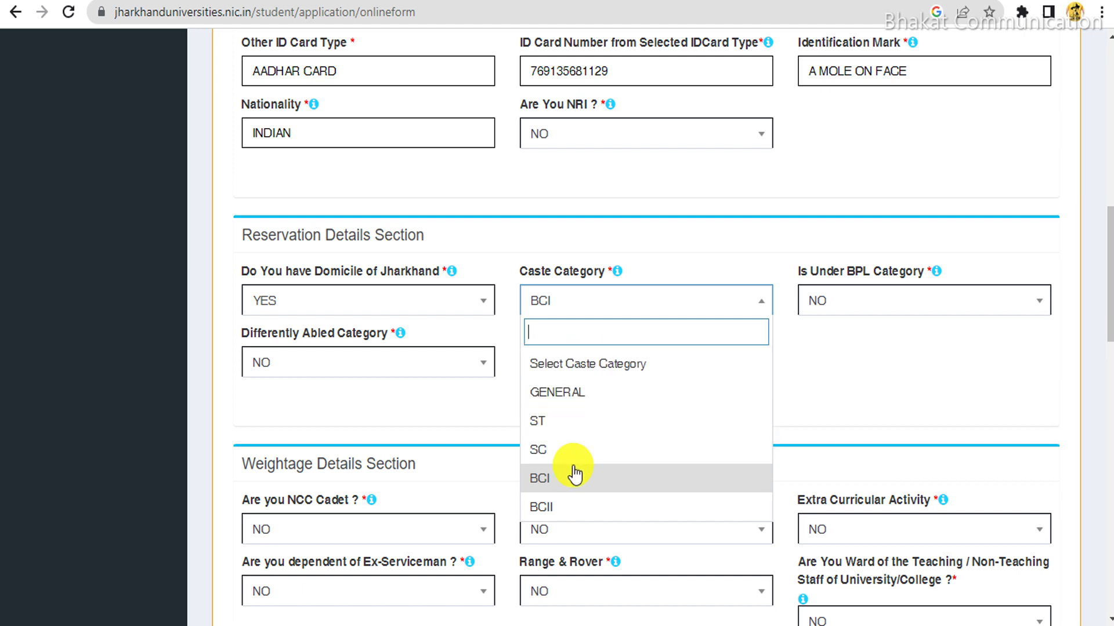
pyautogui.click(599, 371)
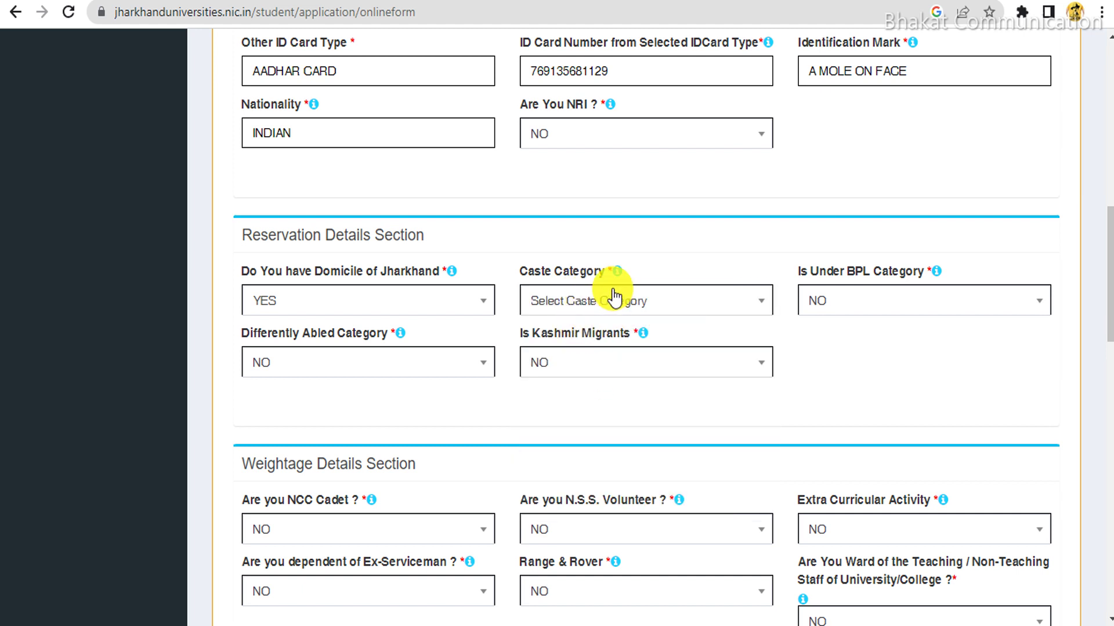
# Switch the BPL category status to YES and back to NO in the reservation details.
pyautogui.click(852, 304)
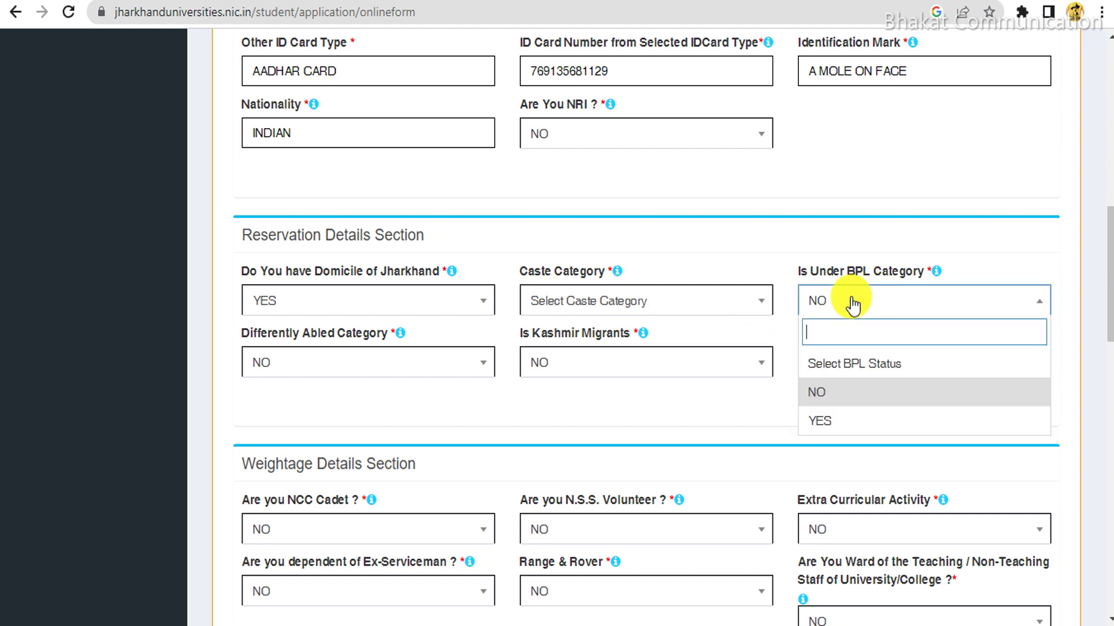
pyautogui.click(823, 412)
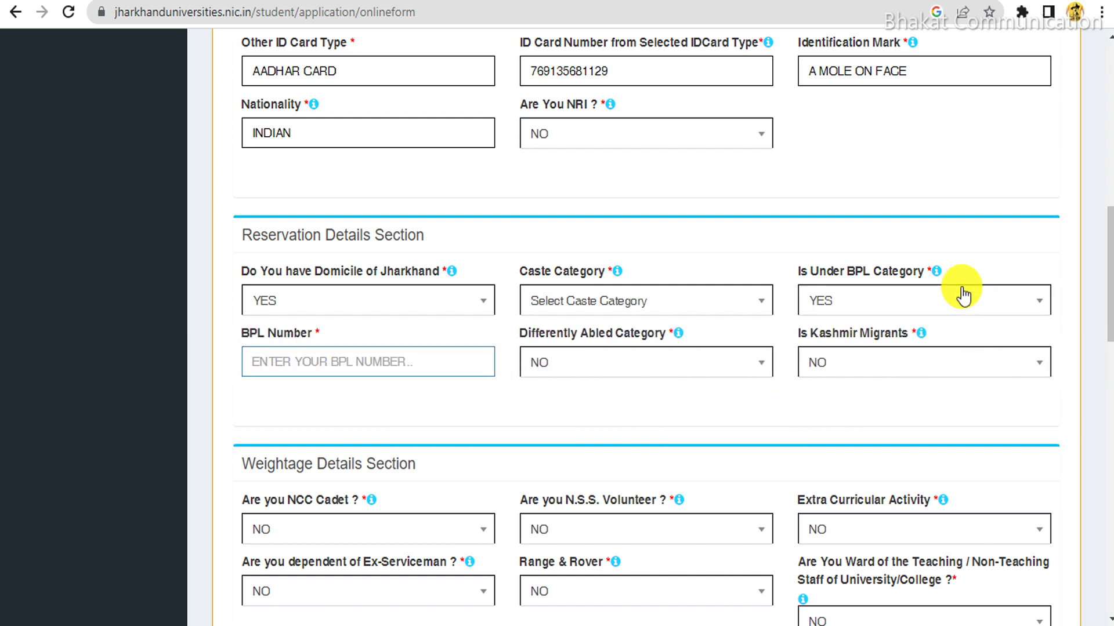
pyautogui.click(917, 315)
pyautogui.click(852, 391)
# Examine the weightage details, including the NCC cadet question.
pyautogui.scroll(-5, 733, 263)
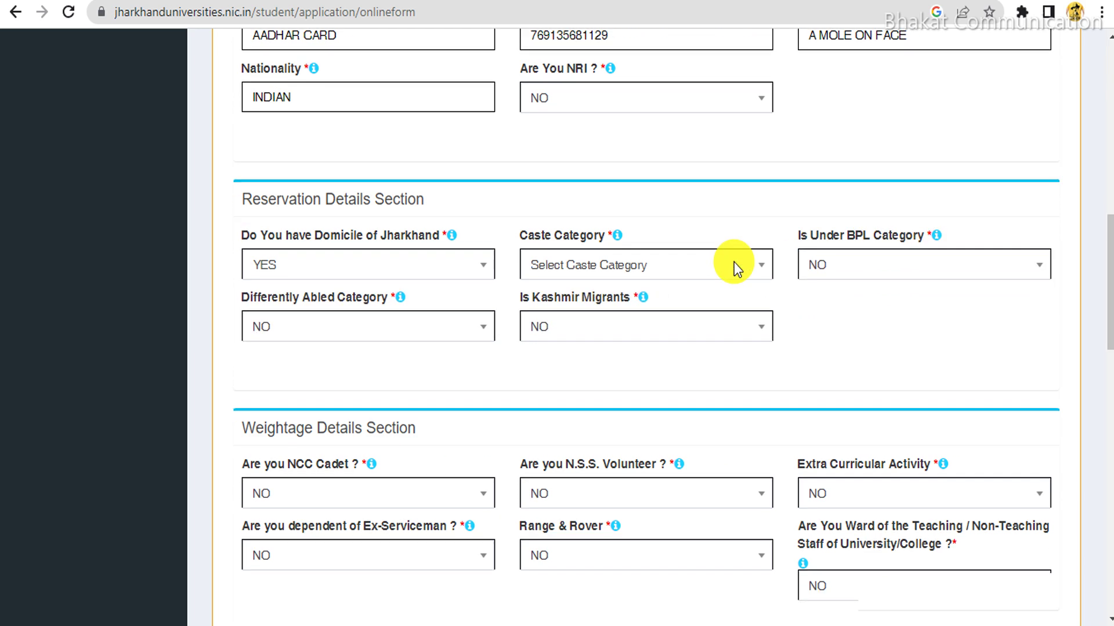
pyautogui.scroll(-2, 547, 211)
pyautogui.moveTo(260, 123); pyautogui.dragTo(335, 104)
pyautogui.click(584, 112)
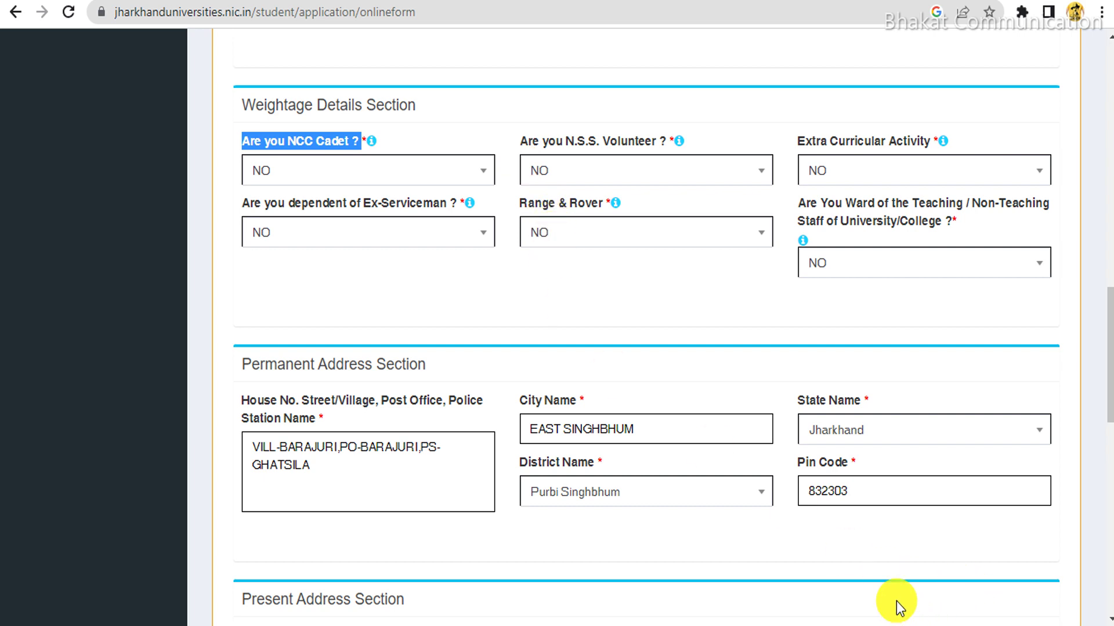
# Check the permanent address details, including the street address, city name and list of districts.
pyautogui.scroll(-2, 409, 397)
pyautogui.scroll(-4, 297, 356)
pyautogui.moveTo(250, 174); pyautogui.dragTo(427, 180)
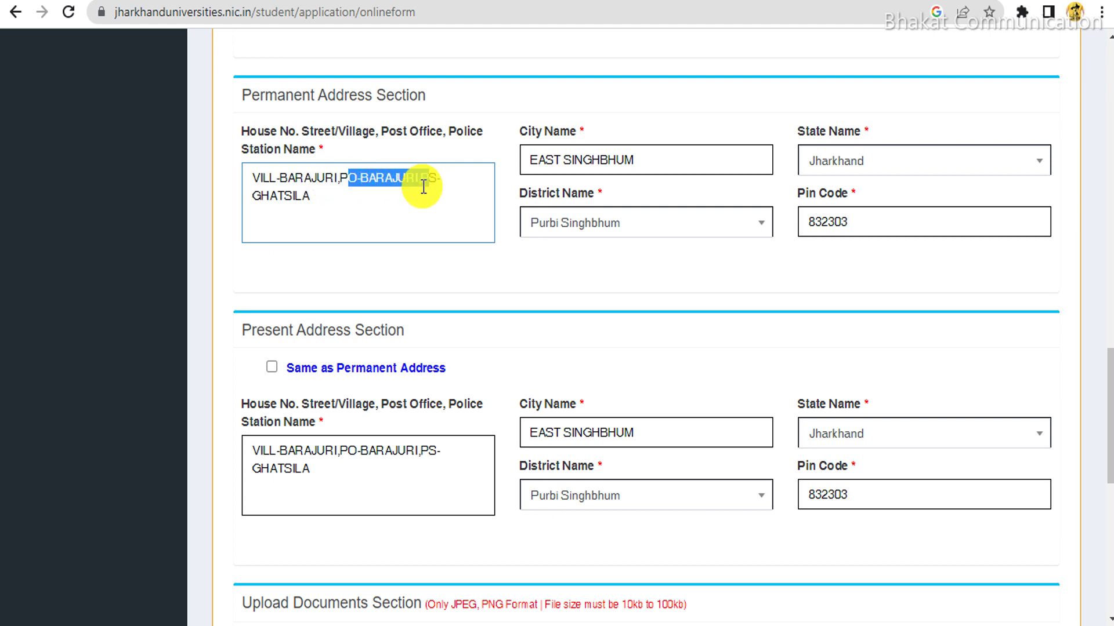
pyautogui.click(335, 210)
pyautogui.moveTo(518, 137); pyautogui.dragTo(599, 159)
pyautogui.click(603, 161)
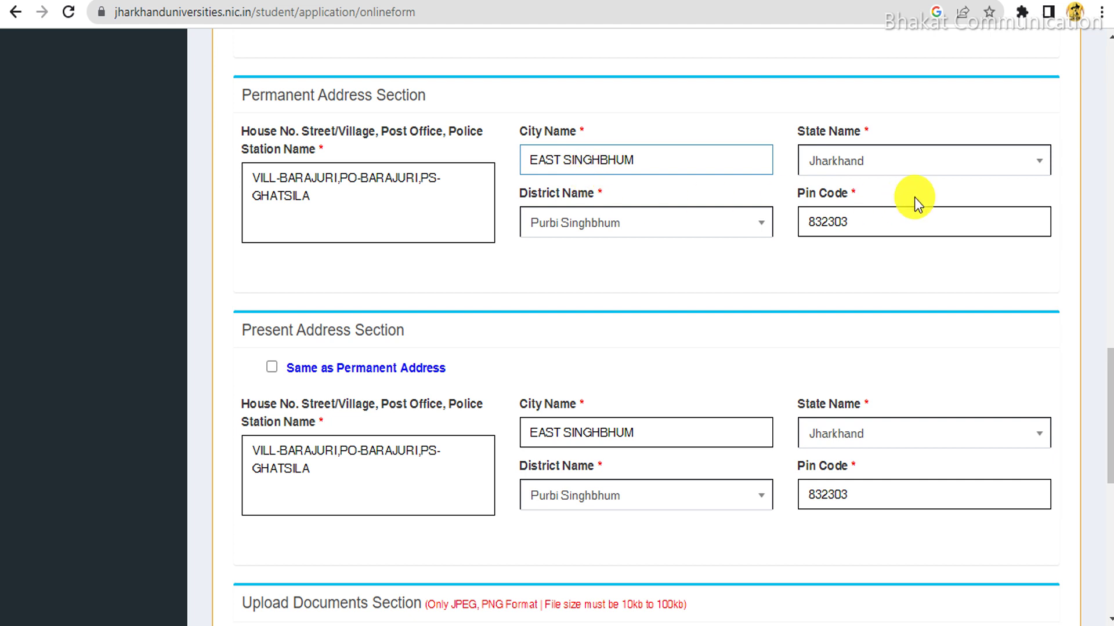
pyautogui.click(577, 226)
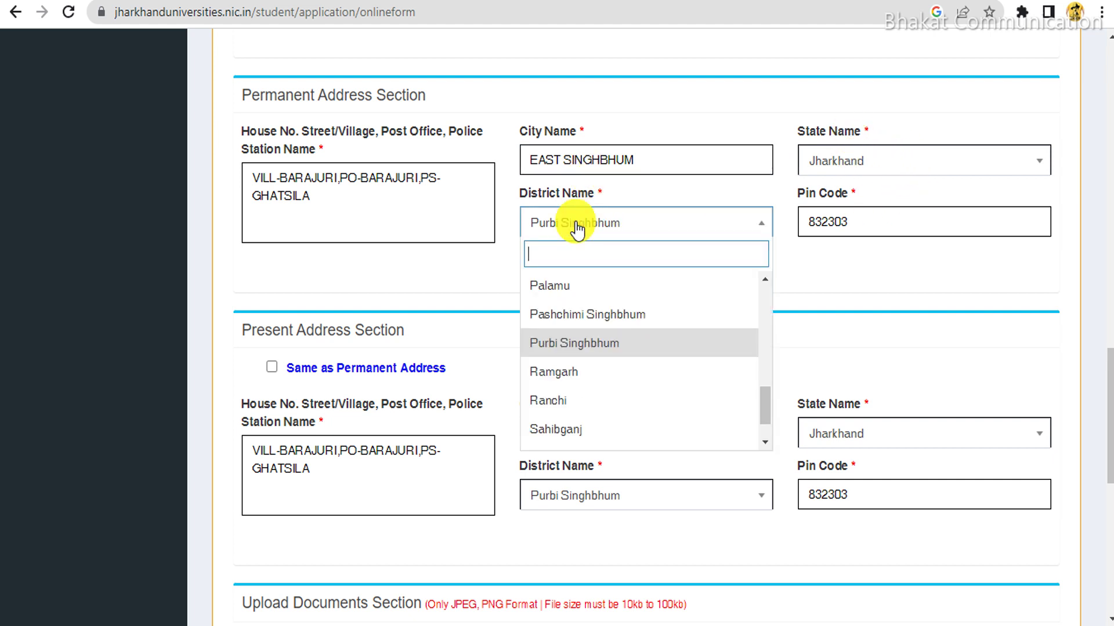
pyautogui.click(577, 228)
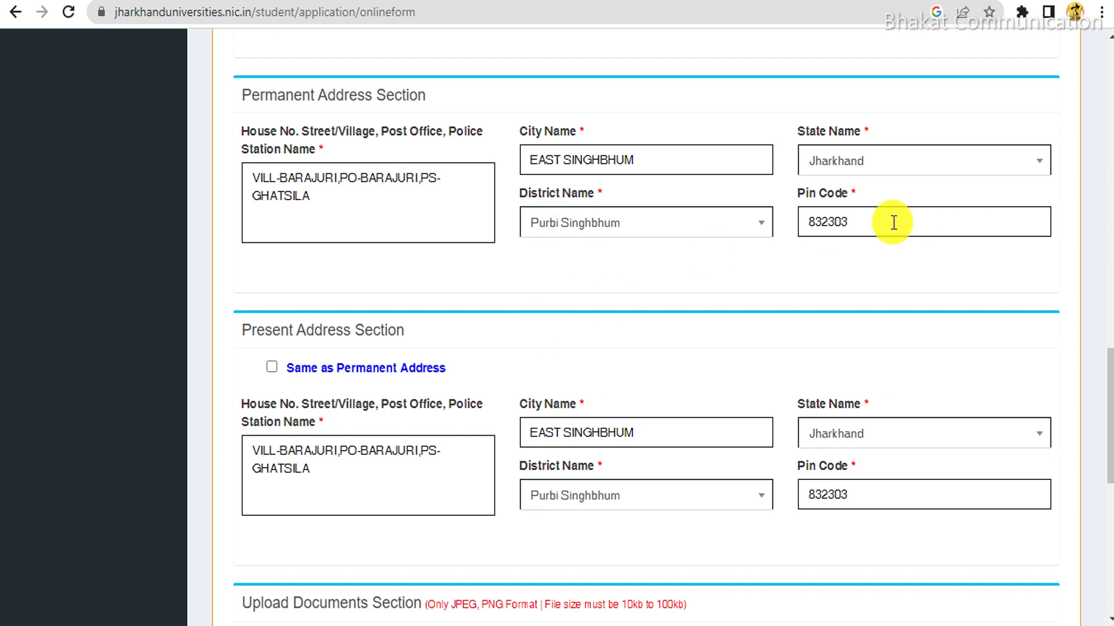
# Mark the present address as the same as the permanent address.
pyautogui.scroll(-5, 472, 306)
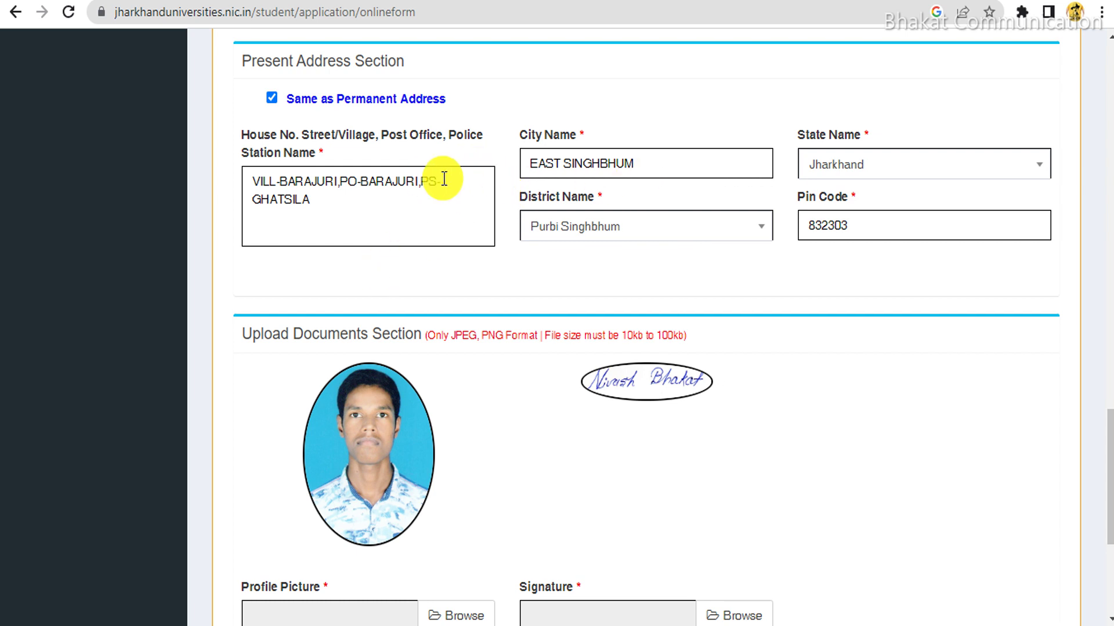
# Check the file format and size limits for the profile picture and signature, and search Google in a new tab for "photo resize under 100kb".
pyautogui.scroll(-3, 493, 244)
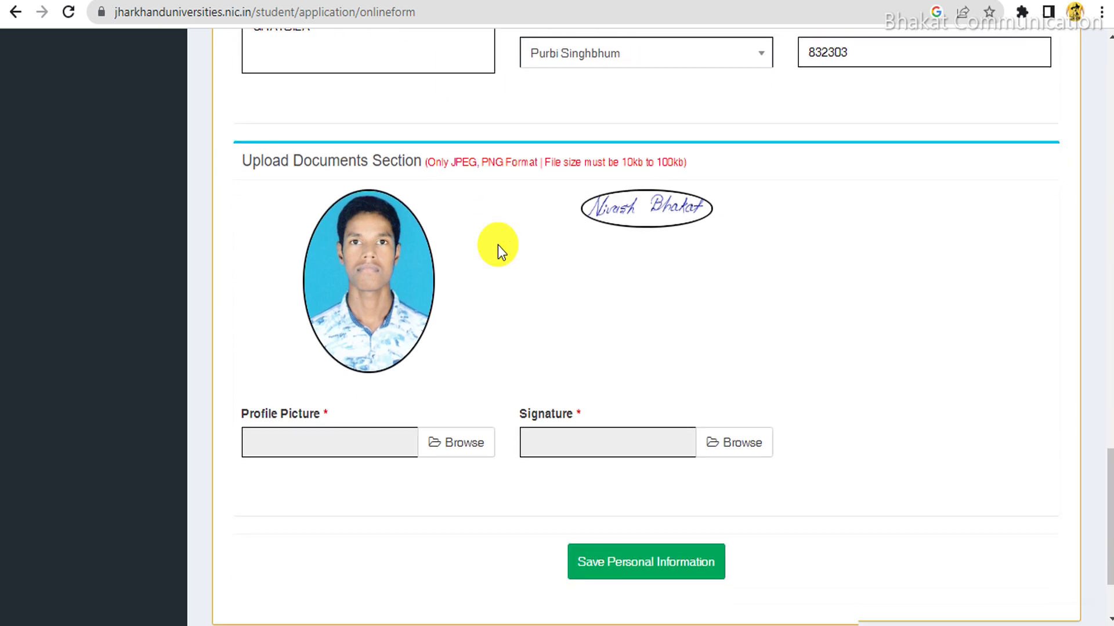
pyautogui.moveTo(627, 154); pyautogui.dragTo(719, 174)
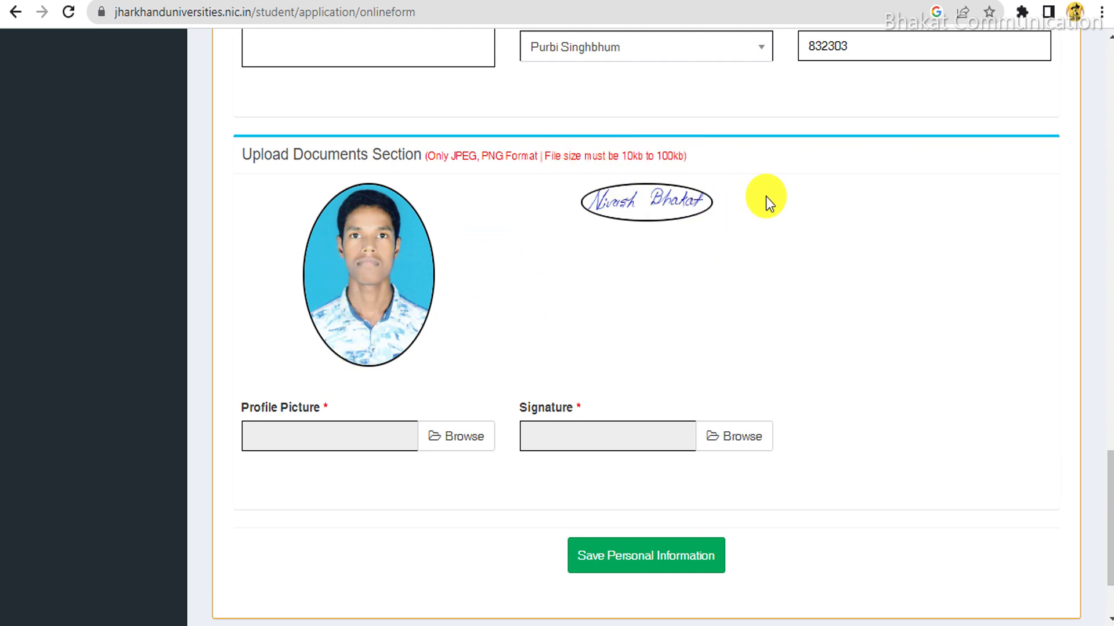
pyautogui.hotkey('ctrl', 't')
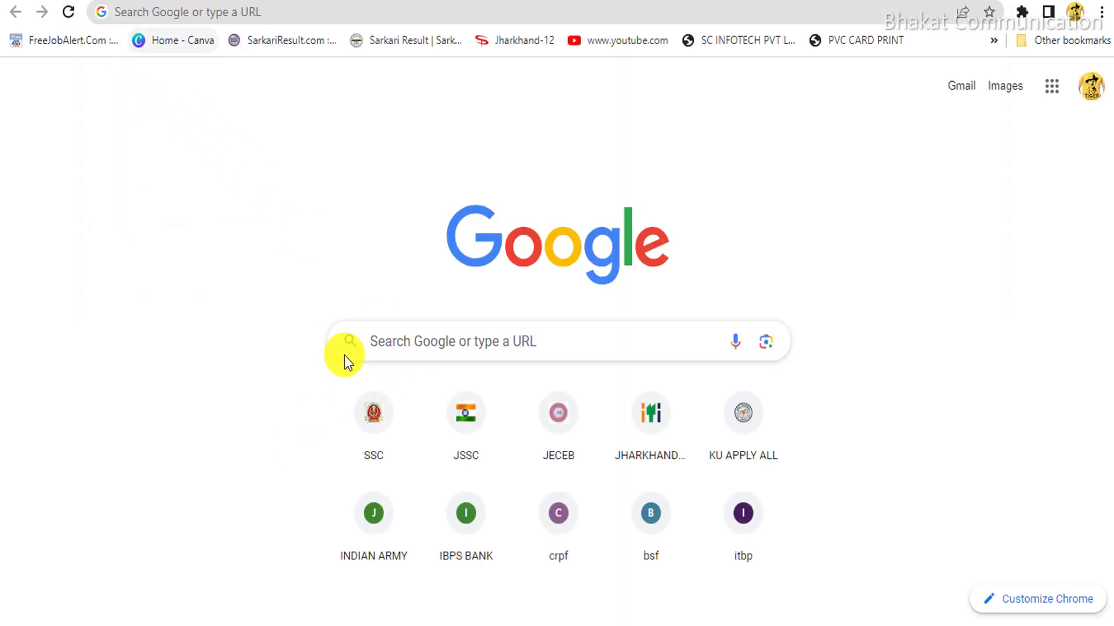
pyautogui.click(406, 343)
pyautogui.write('photopea')
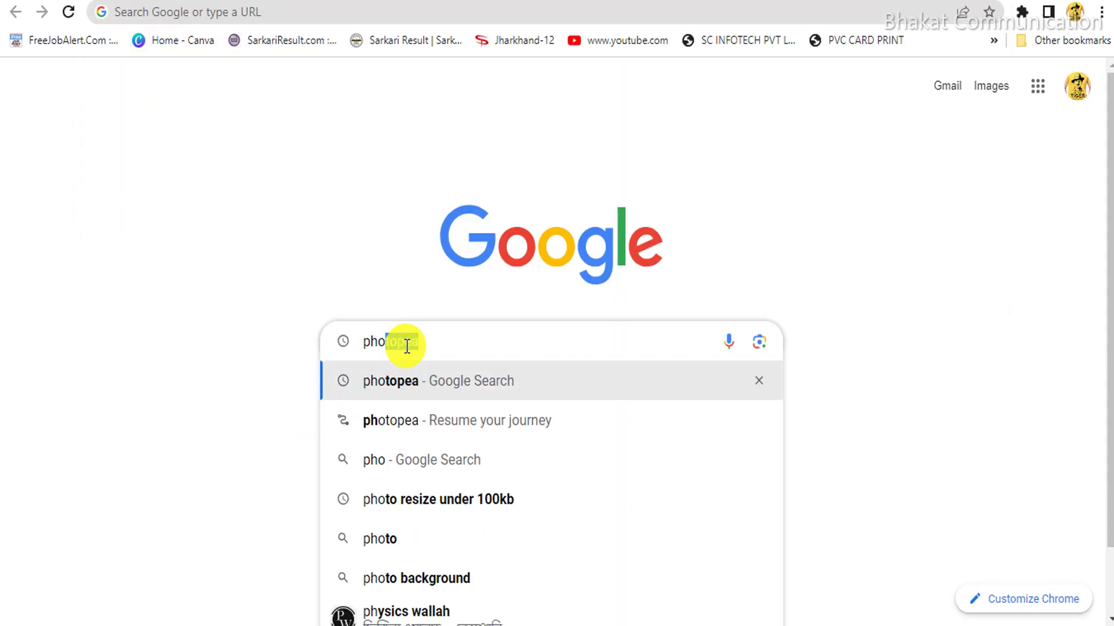
pyautogui.click(450, 500)
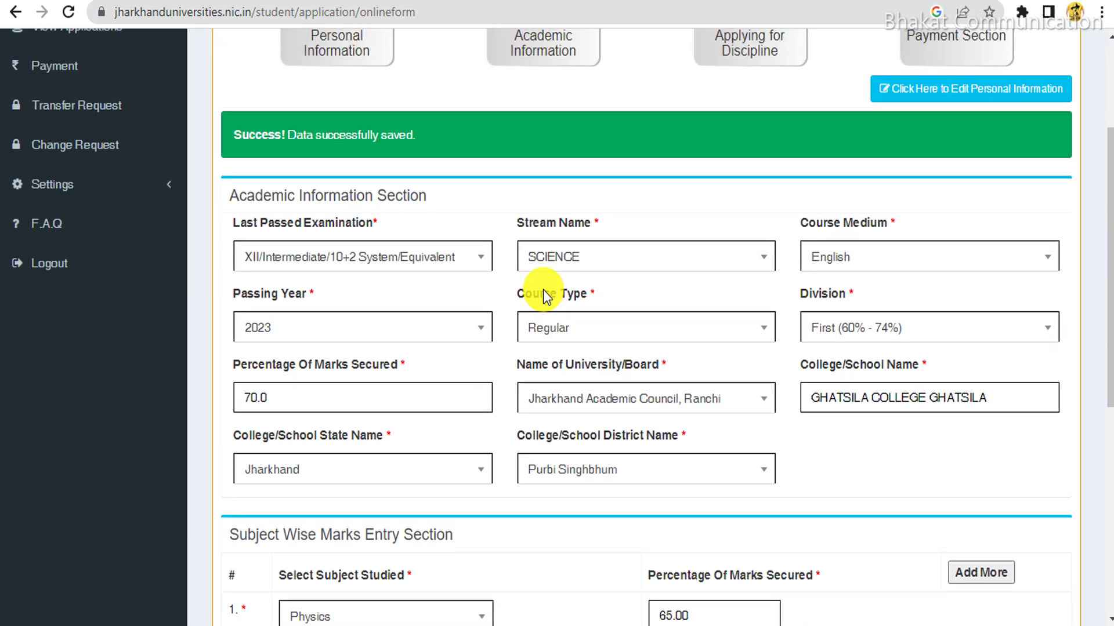
# Select XII/Intermediate/10+2 System/Equivalent as the last passed examination and check the available stream names.
pyautogui.scroll(2, 481, 258)
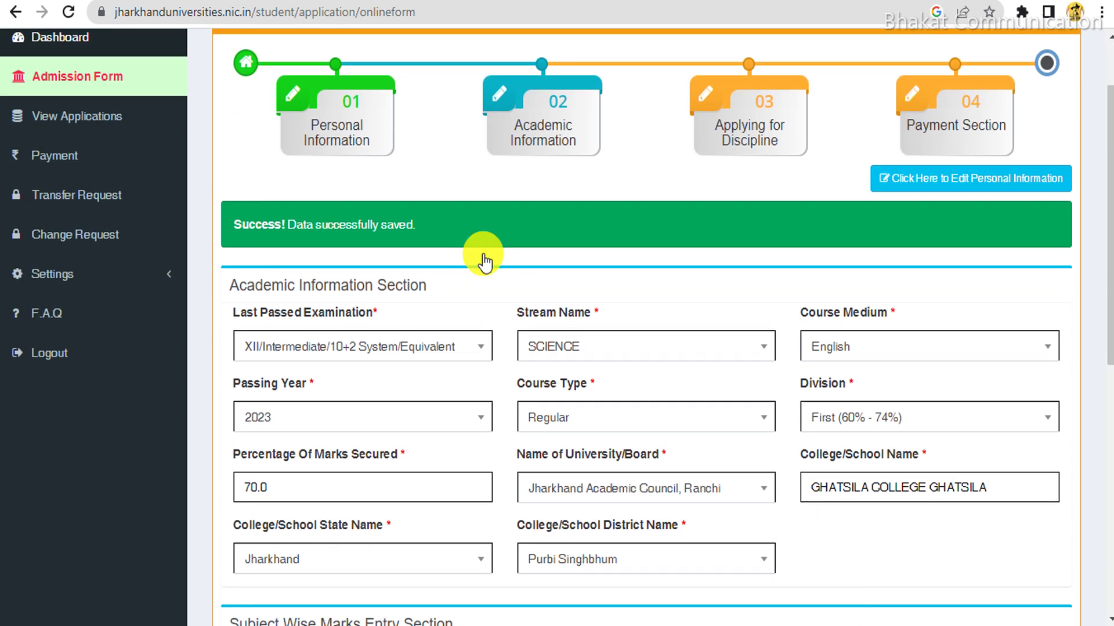
pyautogui.scroll(-2, 359, 270)
pyautogui.click(295, 256)
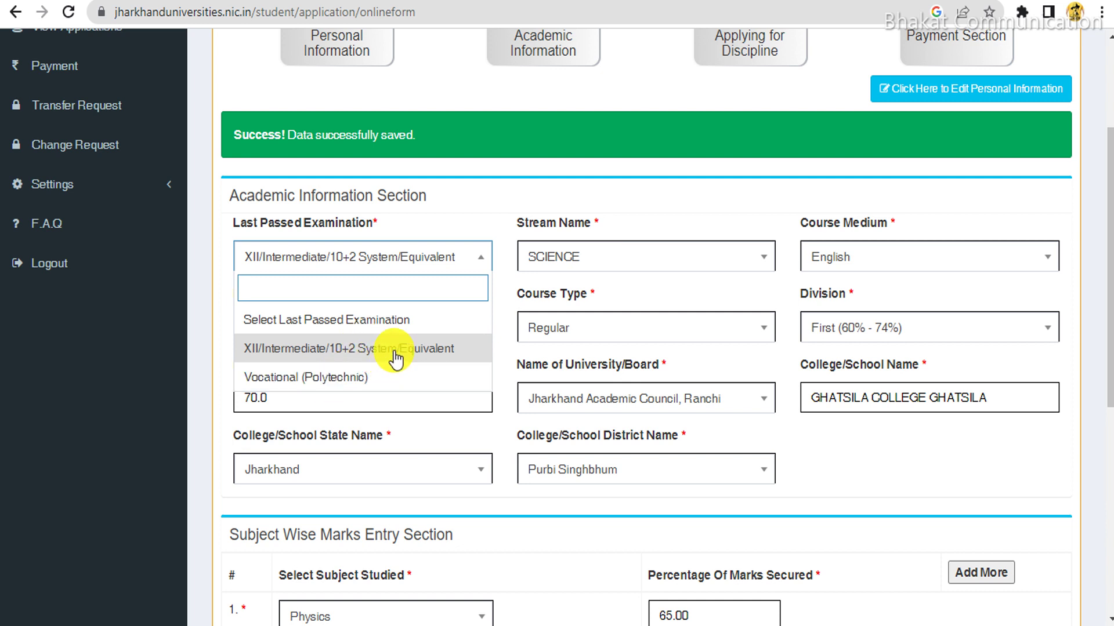
pyautogui.click(373, 356)
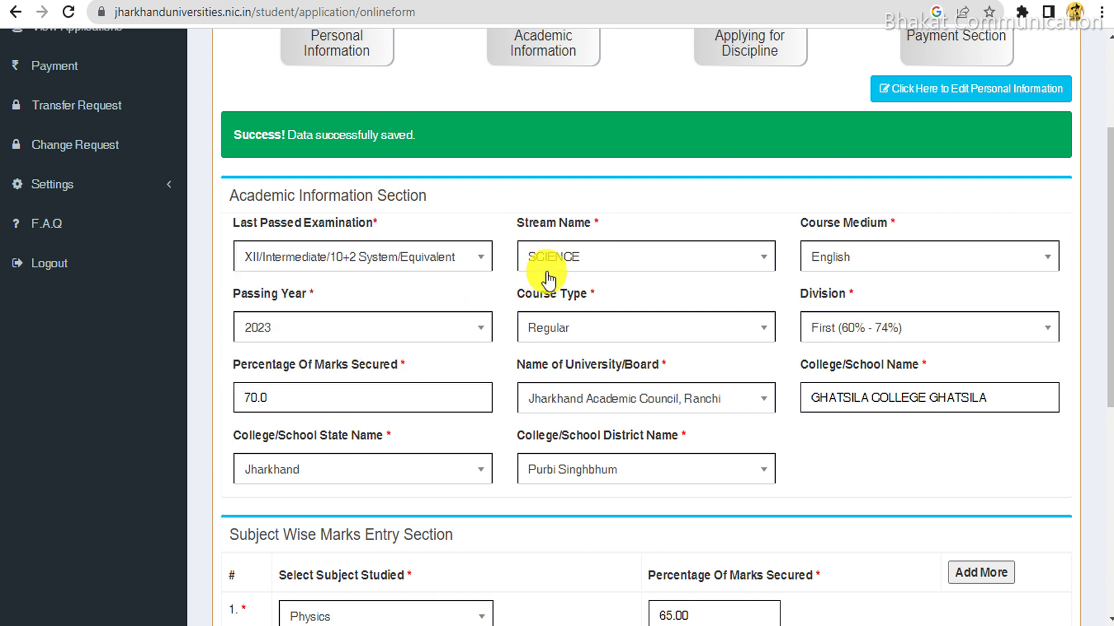
pyautogui.click(565, 258)
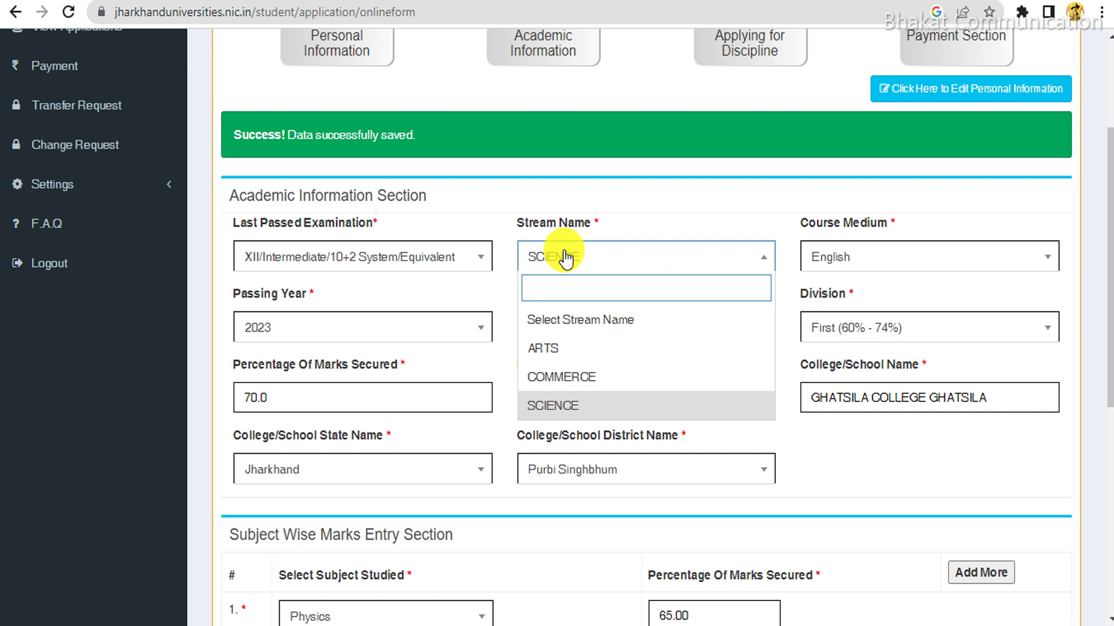
pyautogui.click(677, 224)
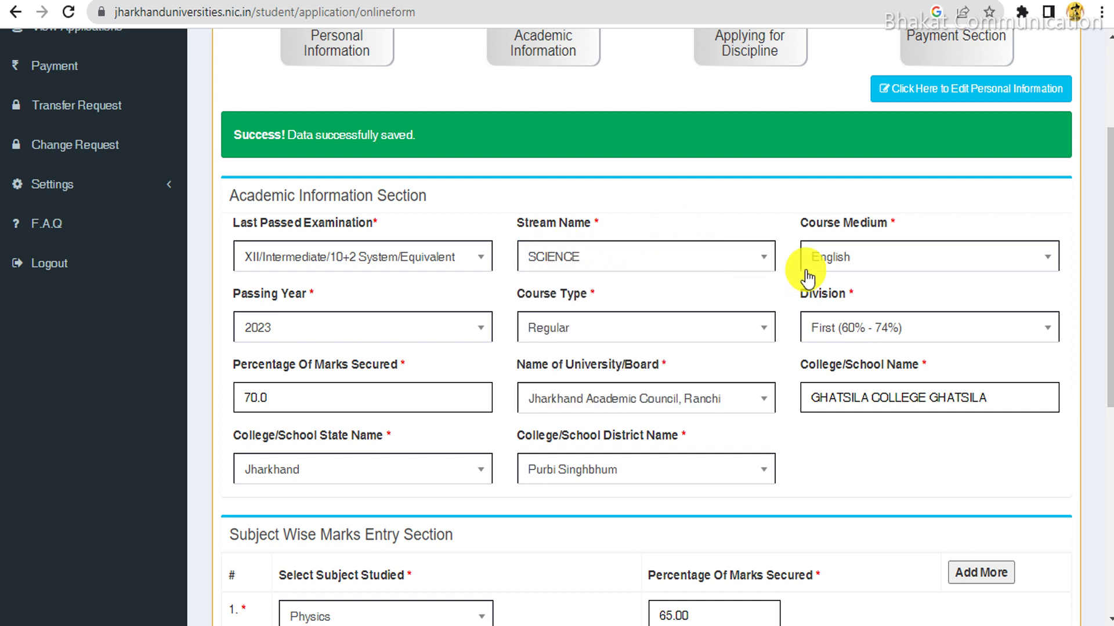
# Switch the course medium to Hindi and back to English.
pyautogui.click(851, 269)
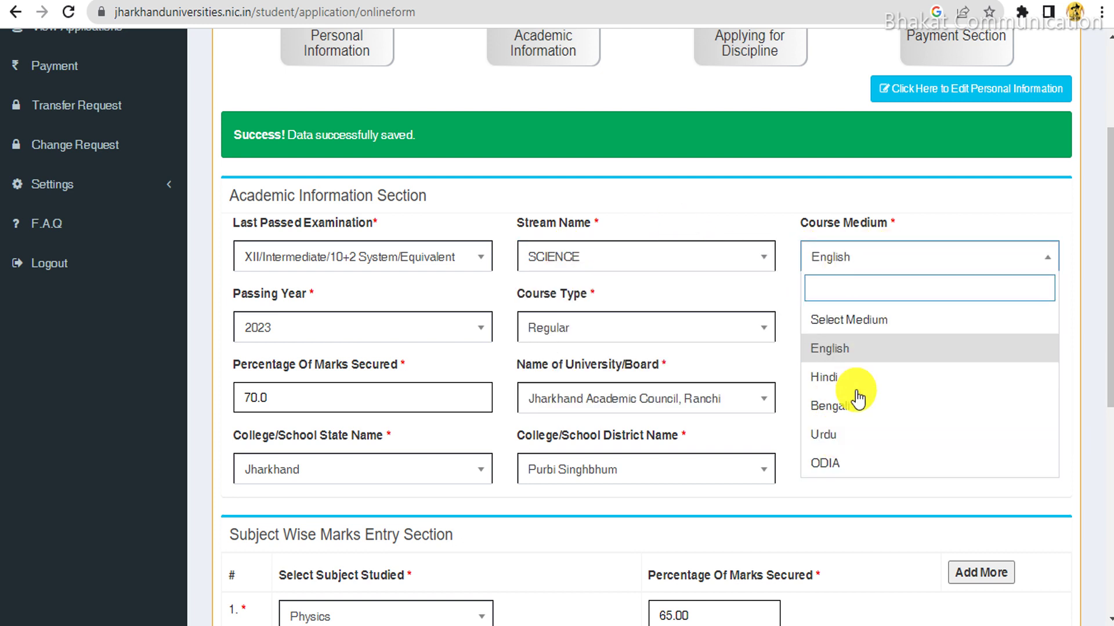
pyautogui.click(864, 327)
pyautogui.click(858, 257)
pyautogui.click(830, 377)
pyautogui.click(864, 261)
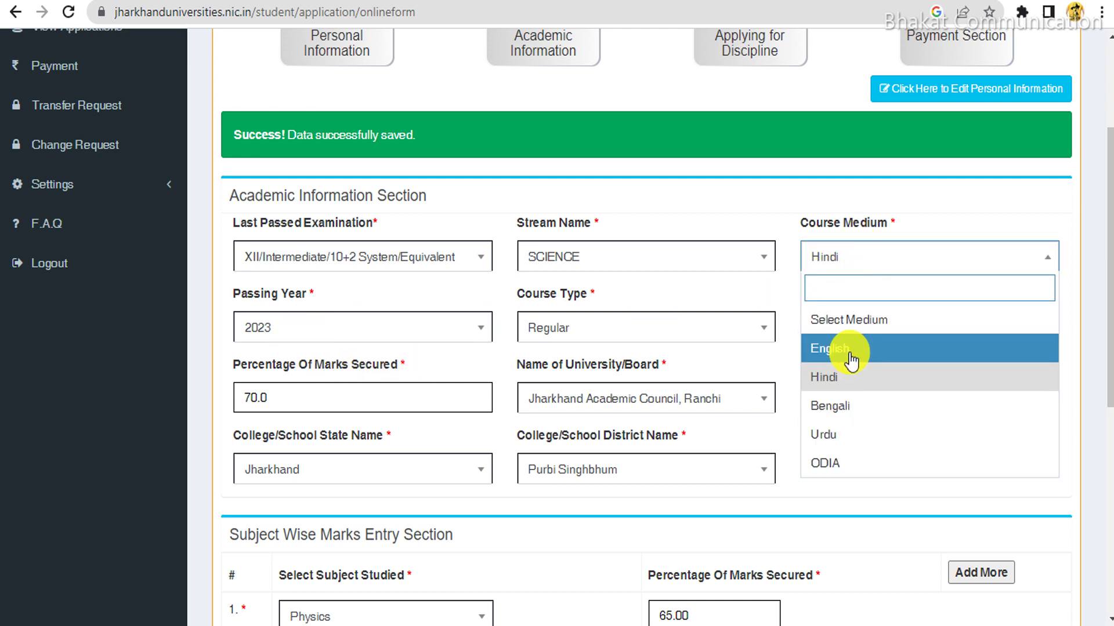
pyautogui.click(843, 351)
# Check the passing year and the available course types and divisions in the academic information.
pyautogui.click(297, 339)
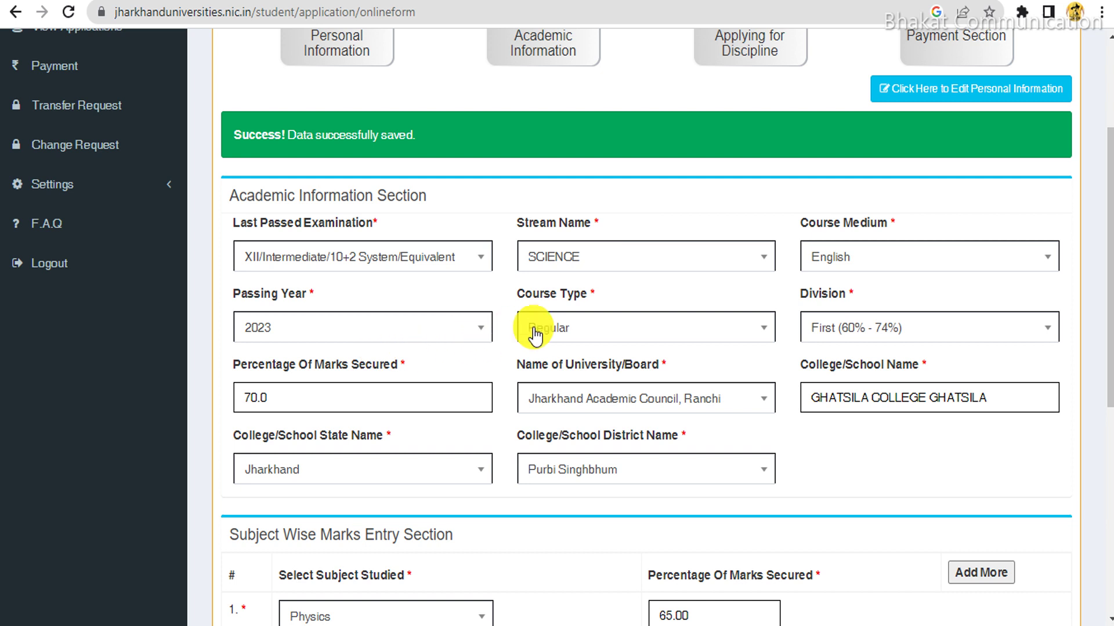
pyautogui.click(585, 327)
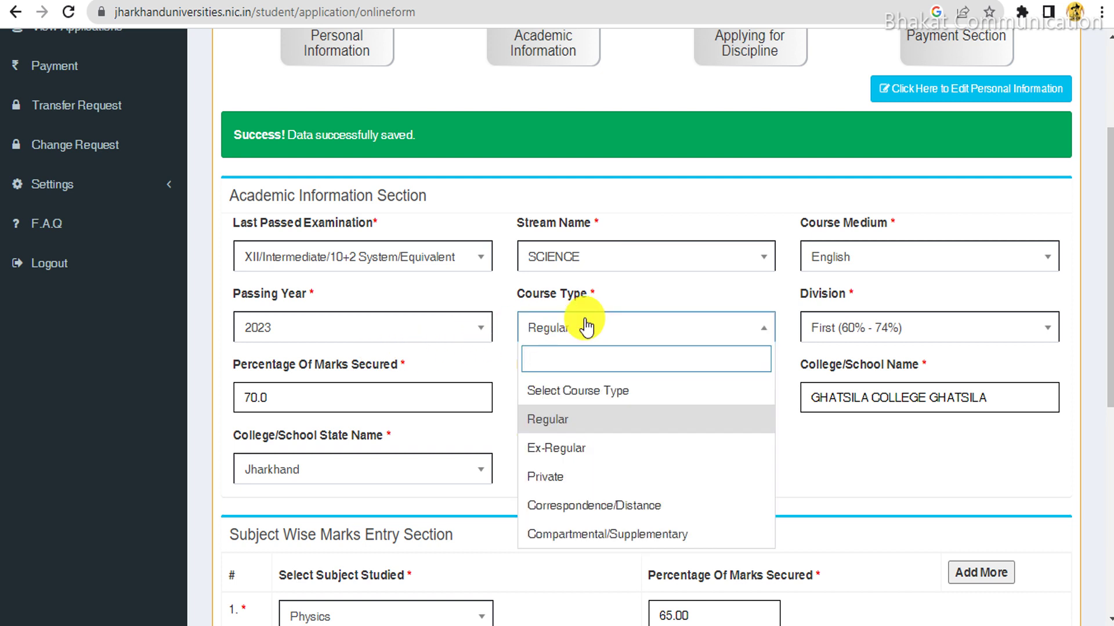
pyautogui.click(863, 335)
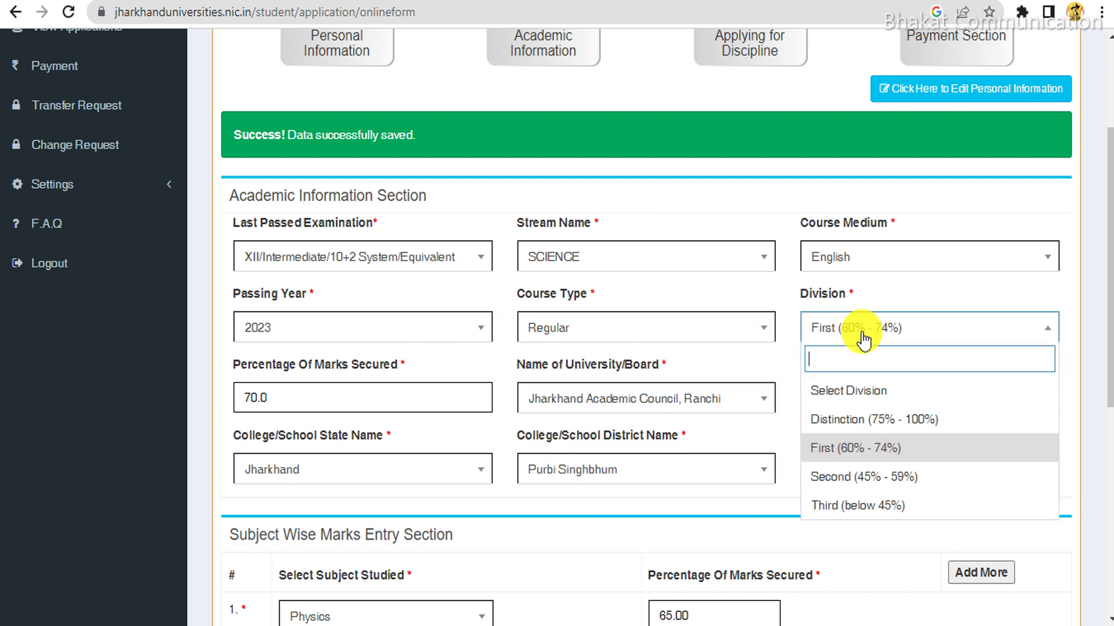
pyautogui.click(864, 339)
# Check the percentage of marks, the university or board, and the college name, state and district in the academic information.
pyautogui.click(298, 399)
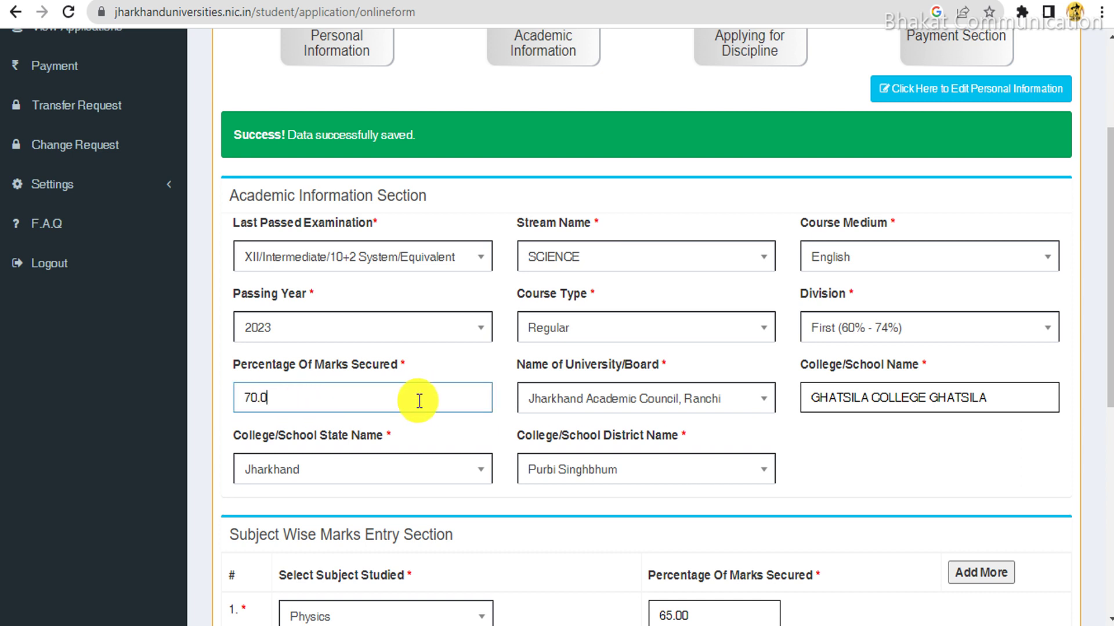
pyautogui.click(609, 399)
pyautogui.click(654, 275)
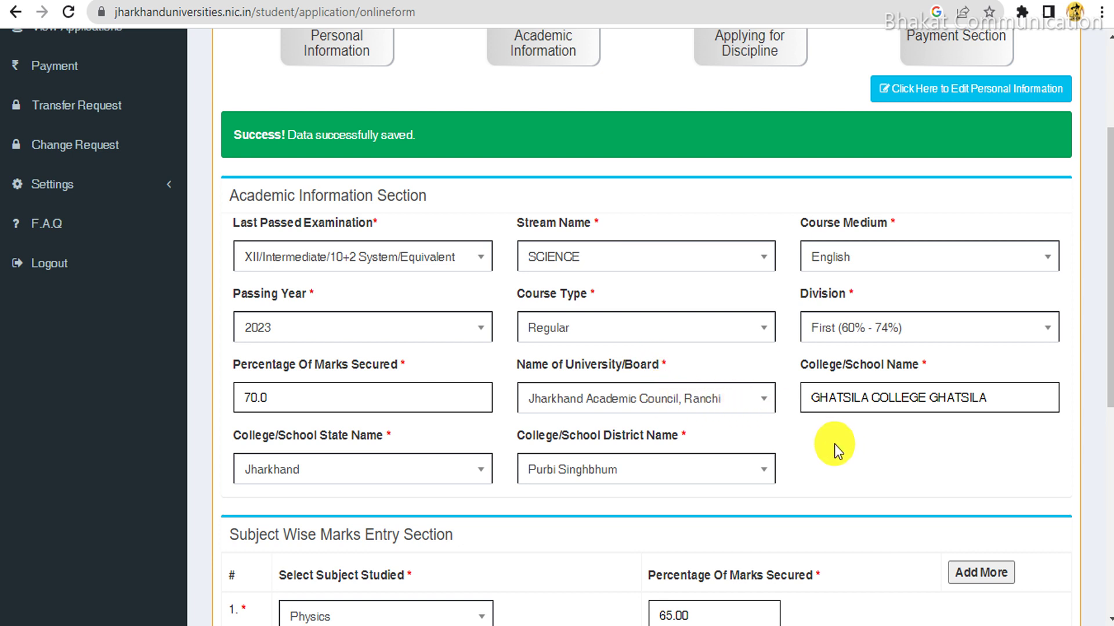
pyautogui.click(844, 398)
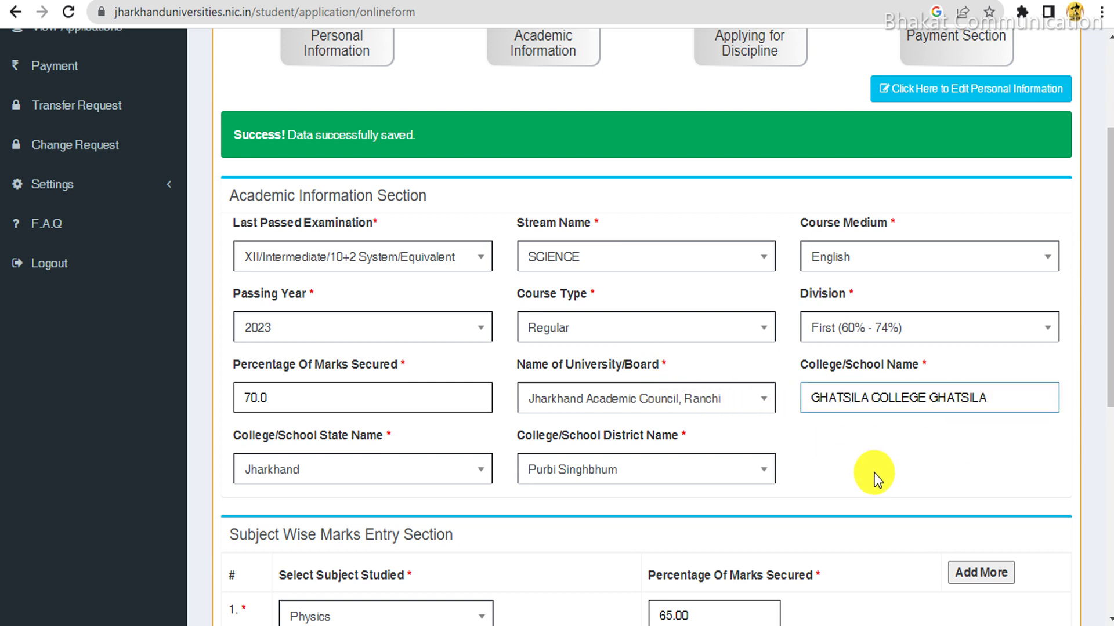
pyautogui.scroll(-2, 801, 417)
pyautogui.click(818, 435)
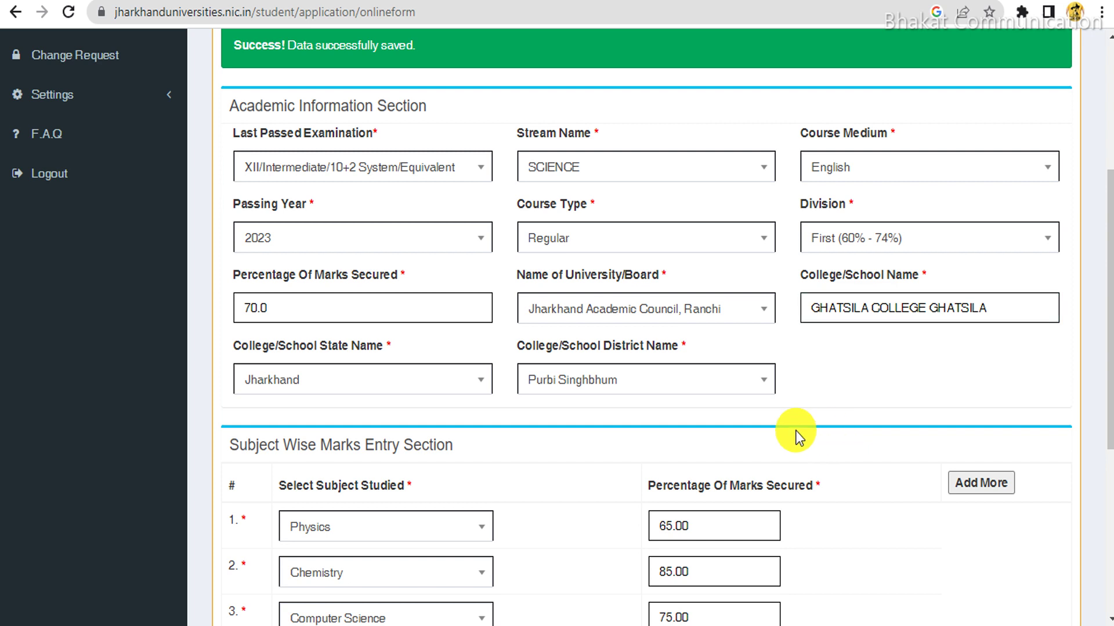
pyautogui.scroll(-2, 268, 368)
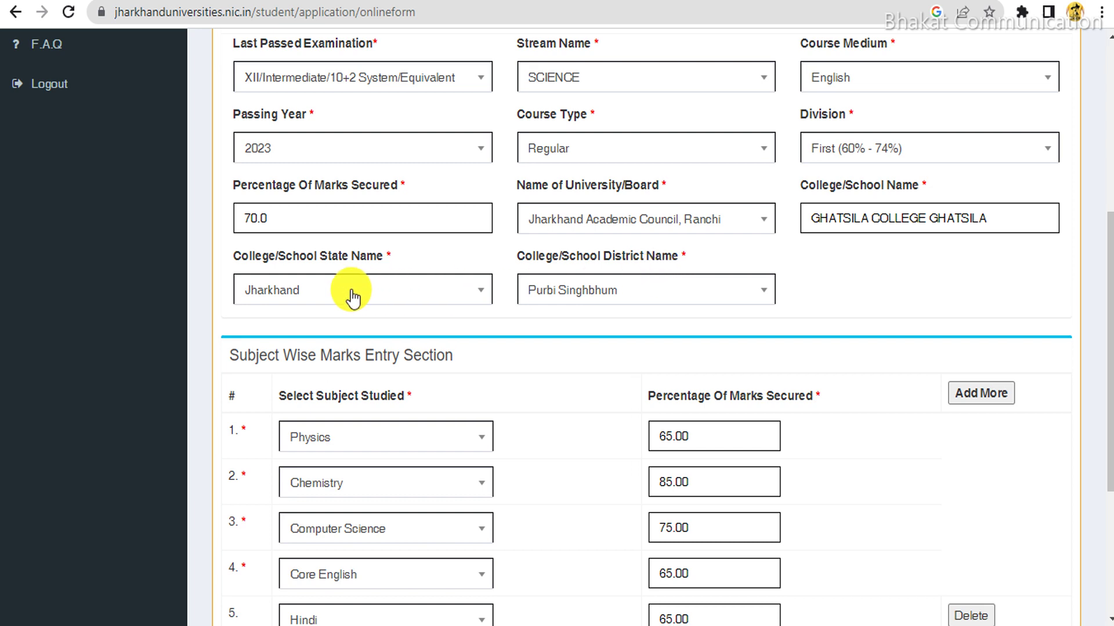
# Look up "phys" among the subjects and select Physics as the first subject studied in the subject-wise marks table.
pyautogui.scroll(-3, 696, 277)
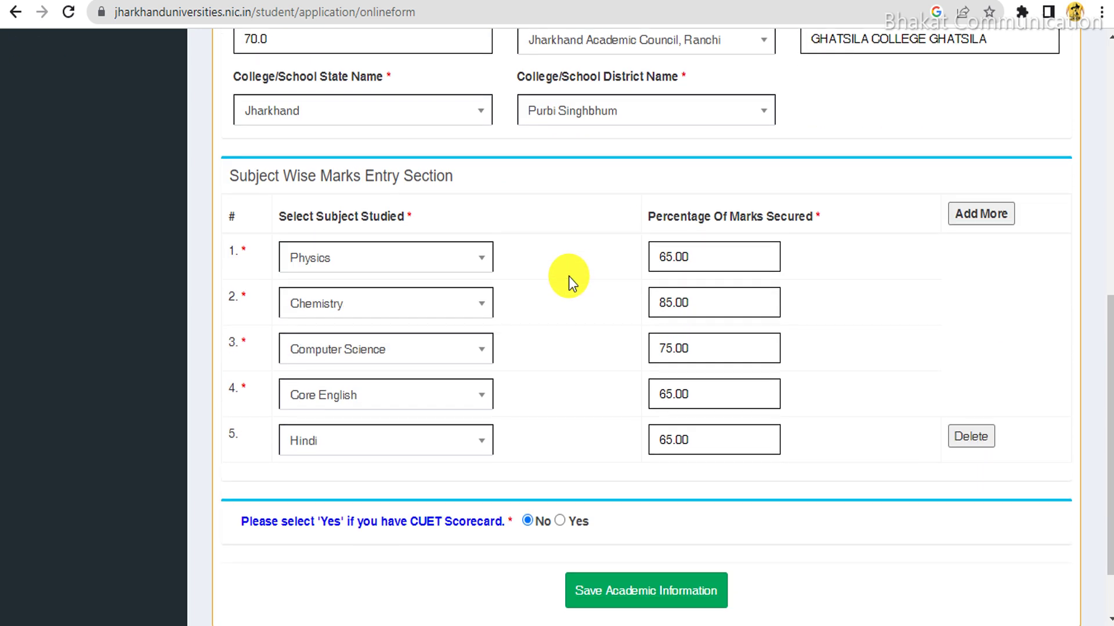
pyautogui.click(366, 257)
pyautogui.scroll(-2, 394, 386)
pyautogui.scroll(2, 373, 380)
pyautogui.click(312, 378)
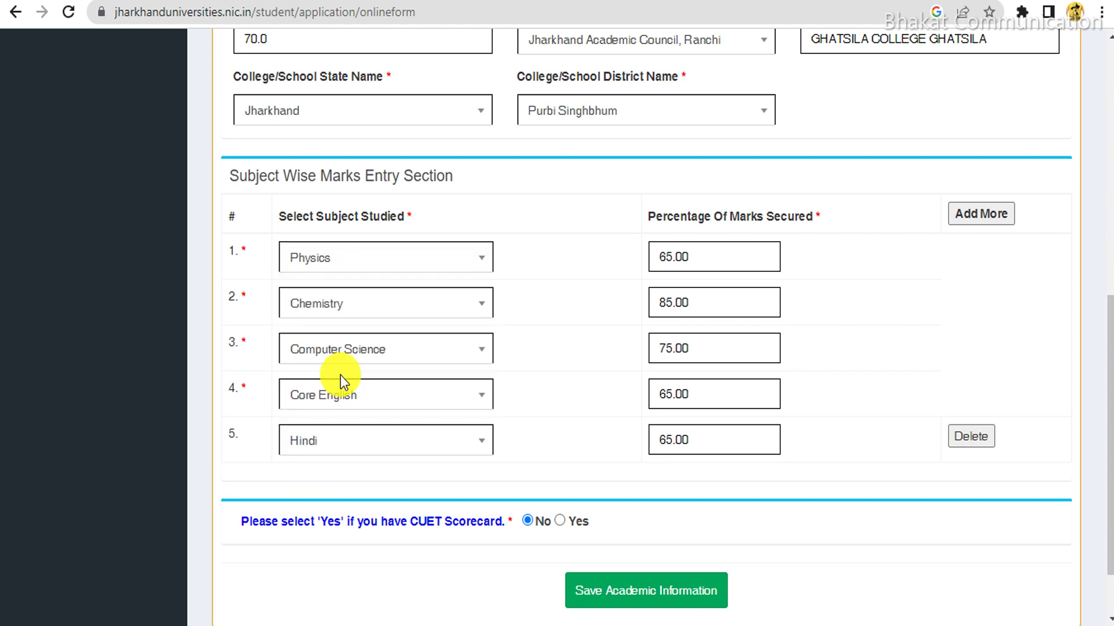
pyautogui.click(364, 262)
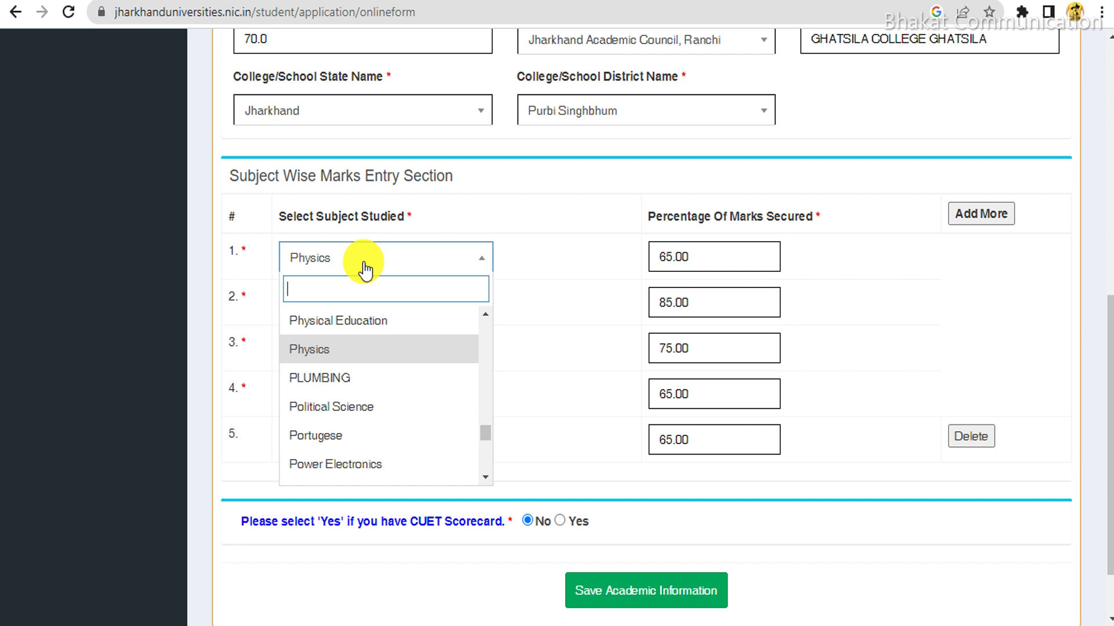
pyautogui.write('phys')
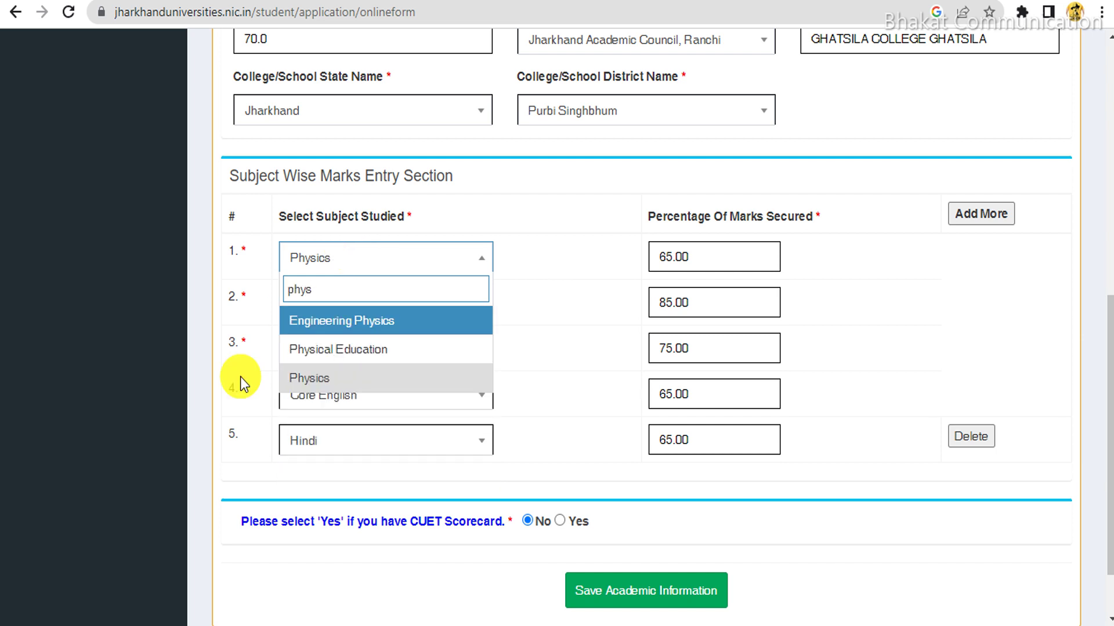
pyautogui.click(307, 380)
pyautogui.click(507, 329)
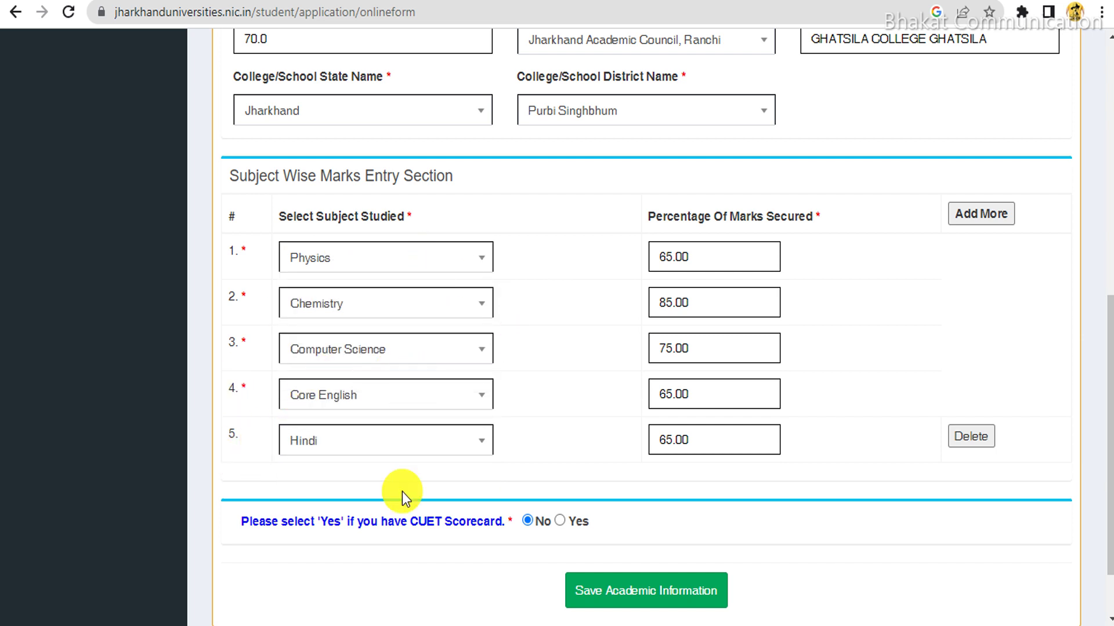
# Add a sixth row to the subject-wise marks table, check its subject list, and delete the row.
pyautogui.scroll(-2, 527, 381)
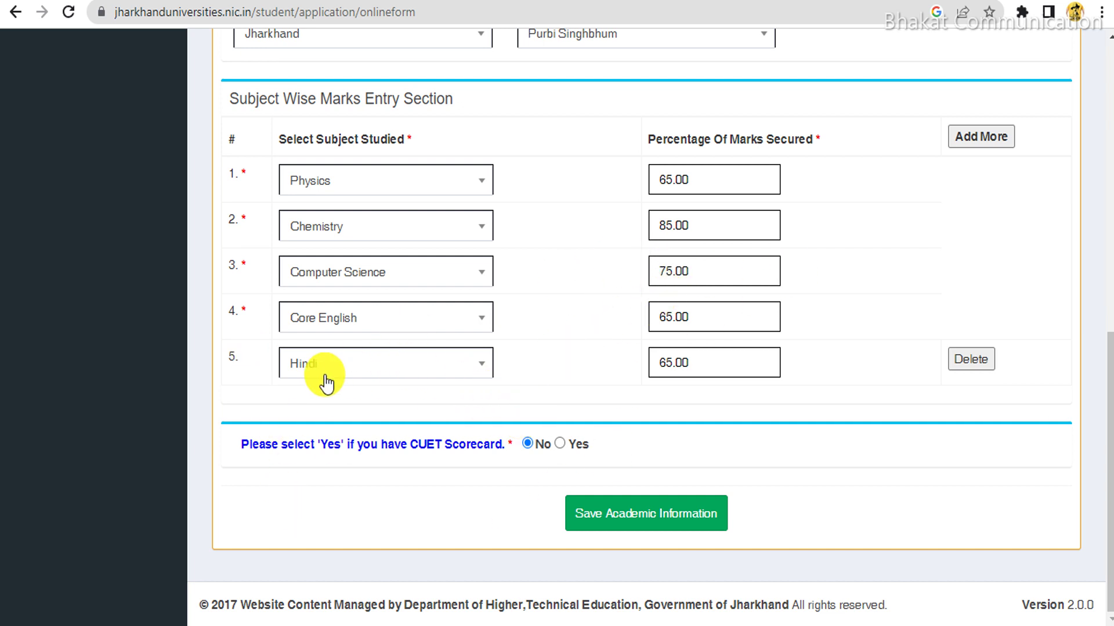
pyautogui.click(995, 139)
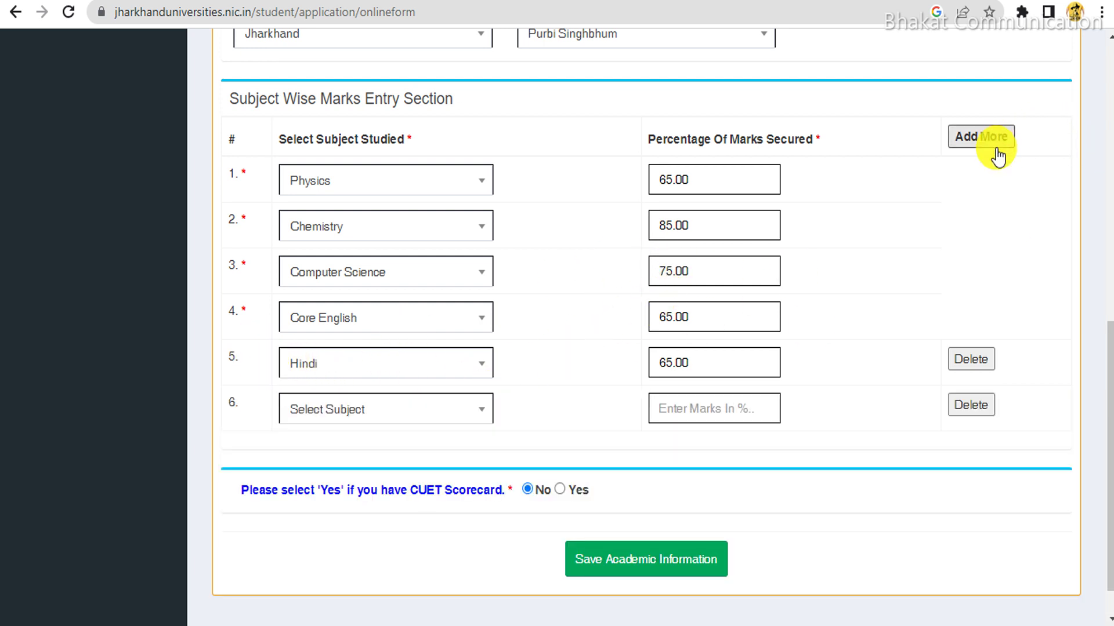
pyautogui.click(443, 413)
pyautogui.click(444, 413)
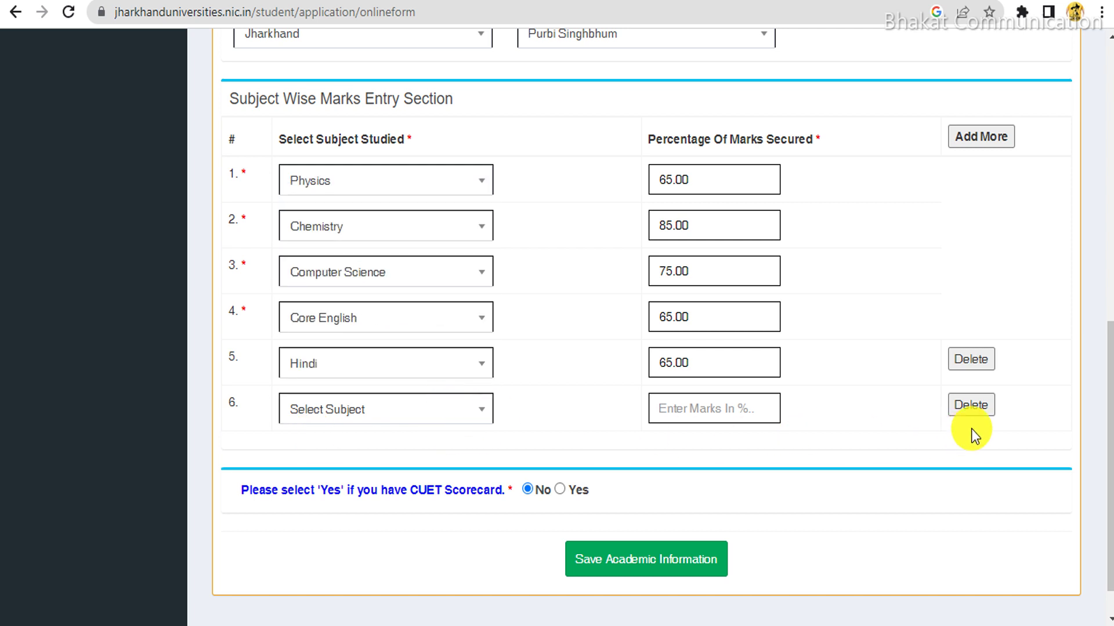
pyautogui.click(971, 406)
pyautogui.moveTo(263, 454); pyautogui.dragTo(481, 447)
pyautogui.click(750, 437)
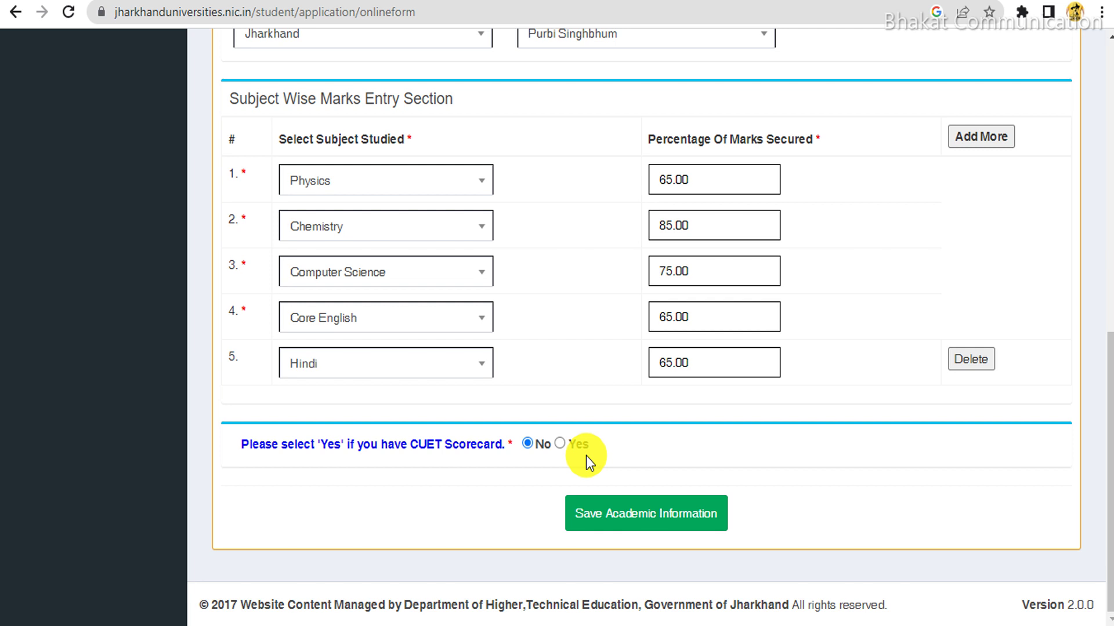
# Set the CUET scorecard question to Yes and choose Biology as the first test subject.
pyautogui.click(560, 443)
pyautogui.scroll(-3, 562, 441)
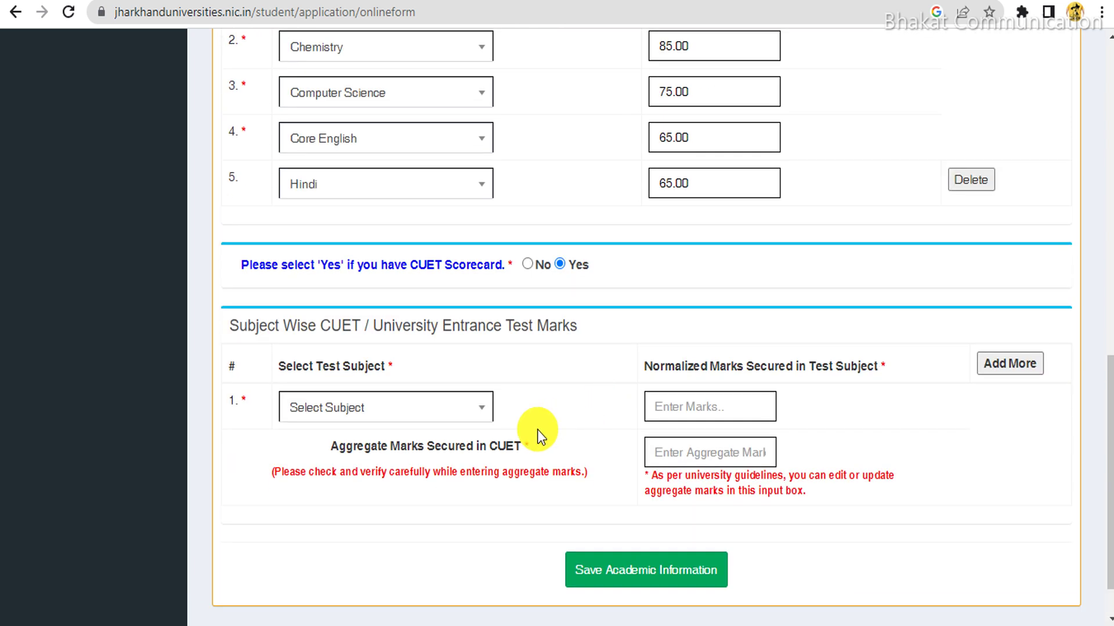
pyautogui.click(444, 413)
pyautogui.scroll(-6, 429, 357)
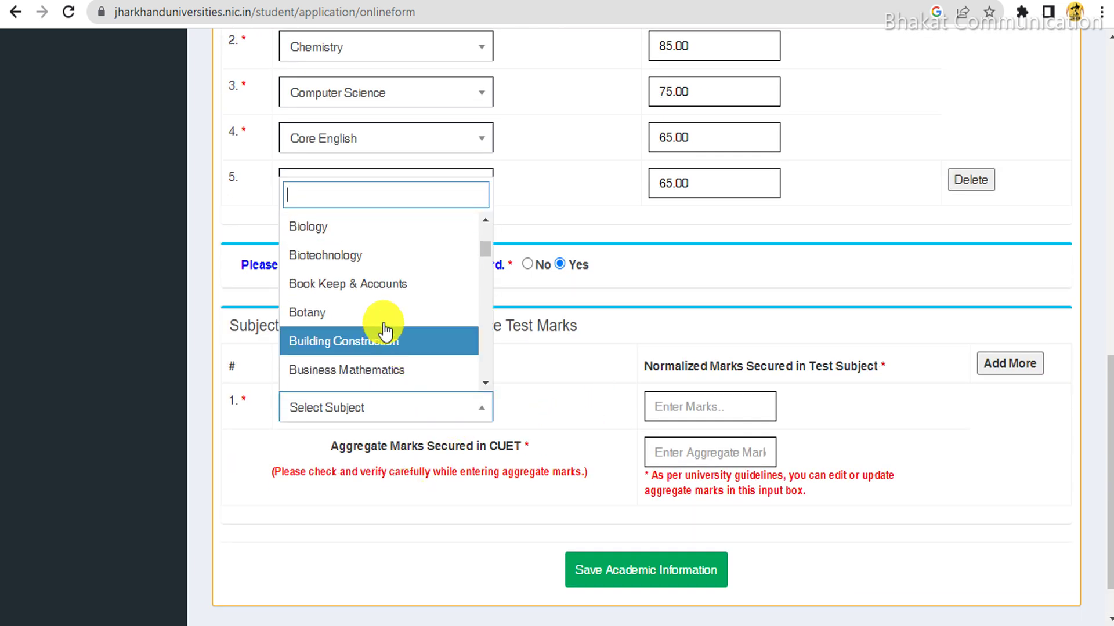
pyautogui.click(325, 224)
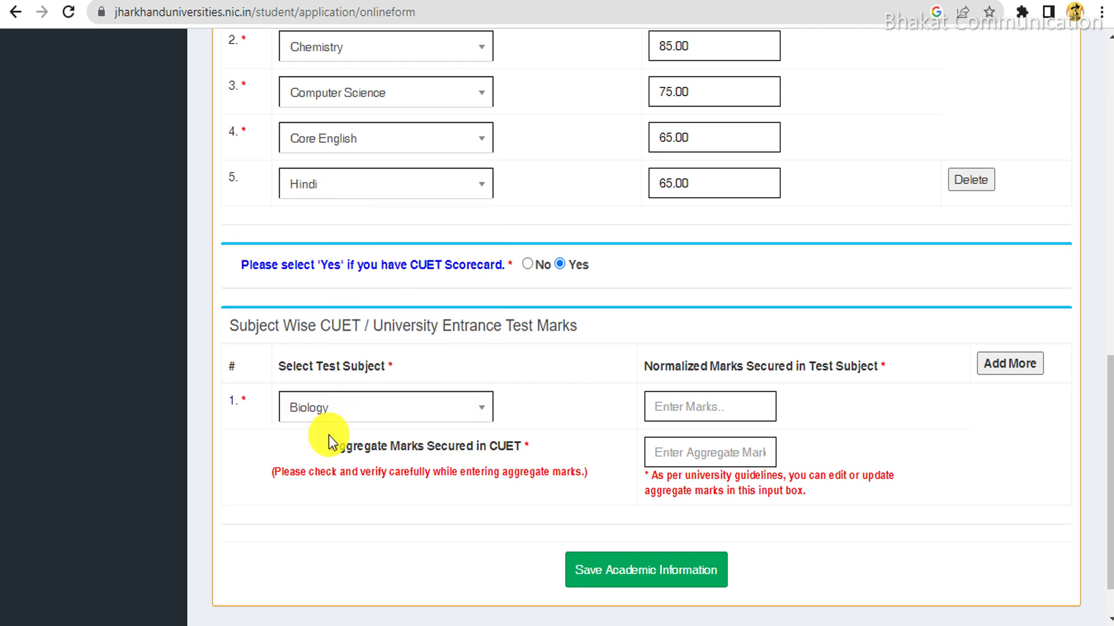
pyautogui.click(377, 410)
pyautogui.click(366, 251)
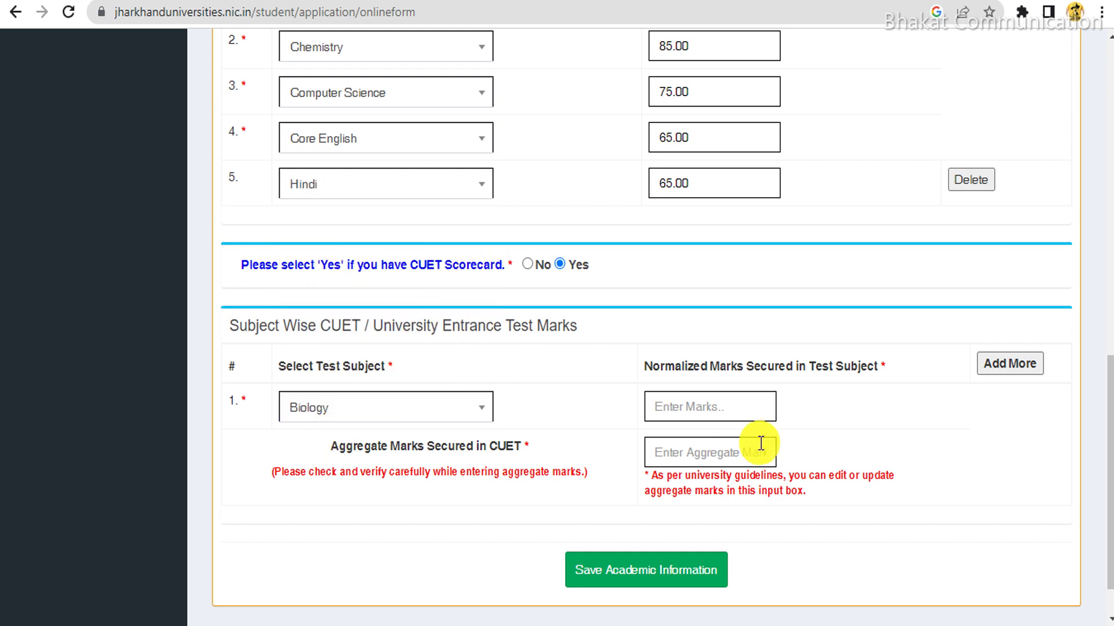
# Try to add another test subject row to the CUET marks table with the Biology marks left blank.
pyautogui.click(696, 408)
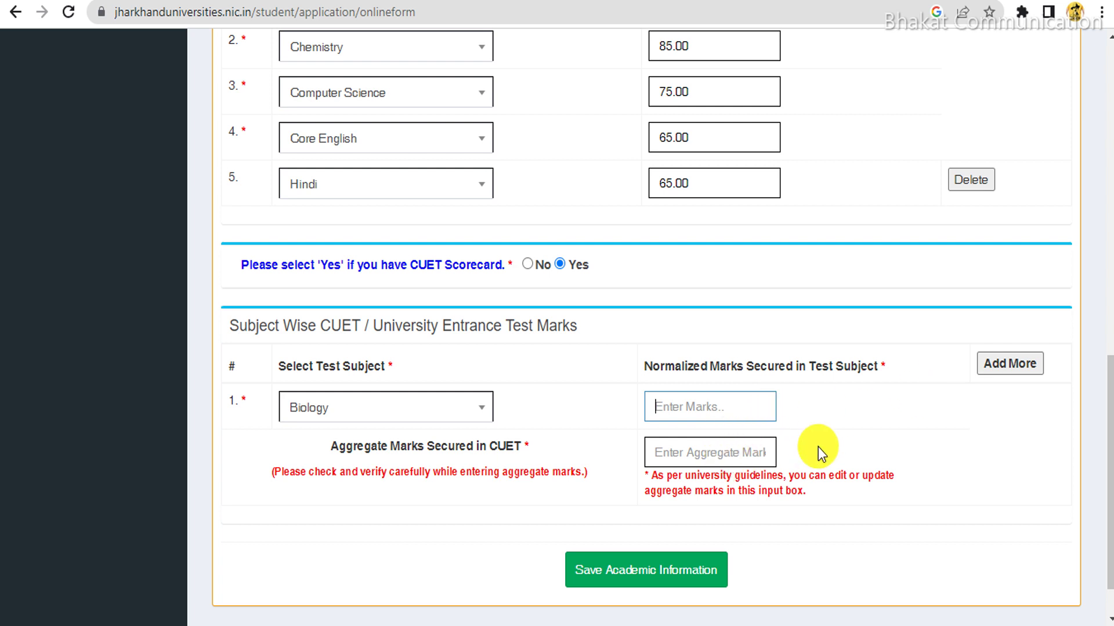
pyautogui.click(1025, 366)
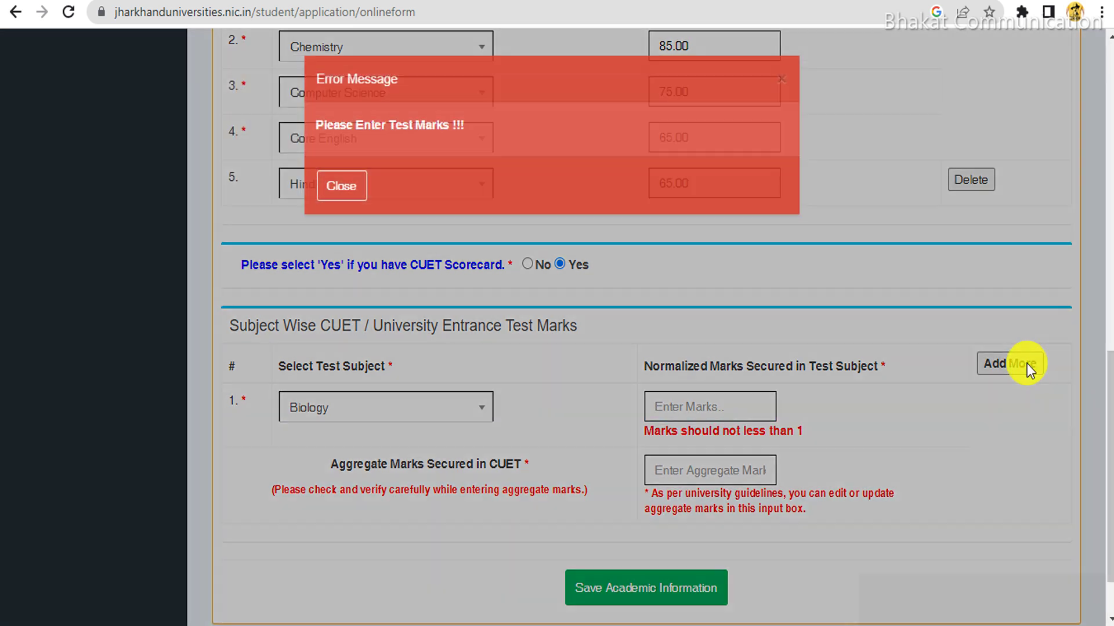
pyautogui.click(364, 188)
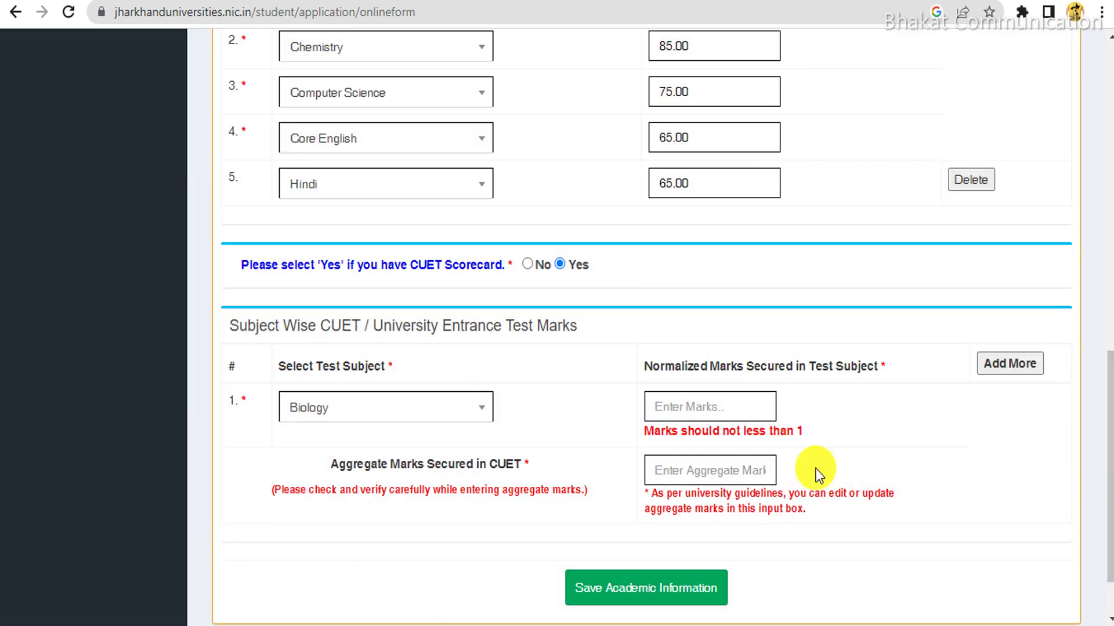
# Set the CUET scorecard question to No and save the academic information.
pyautogui.scroll(2, 604, 391)
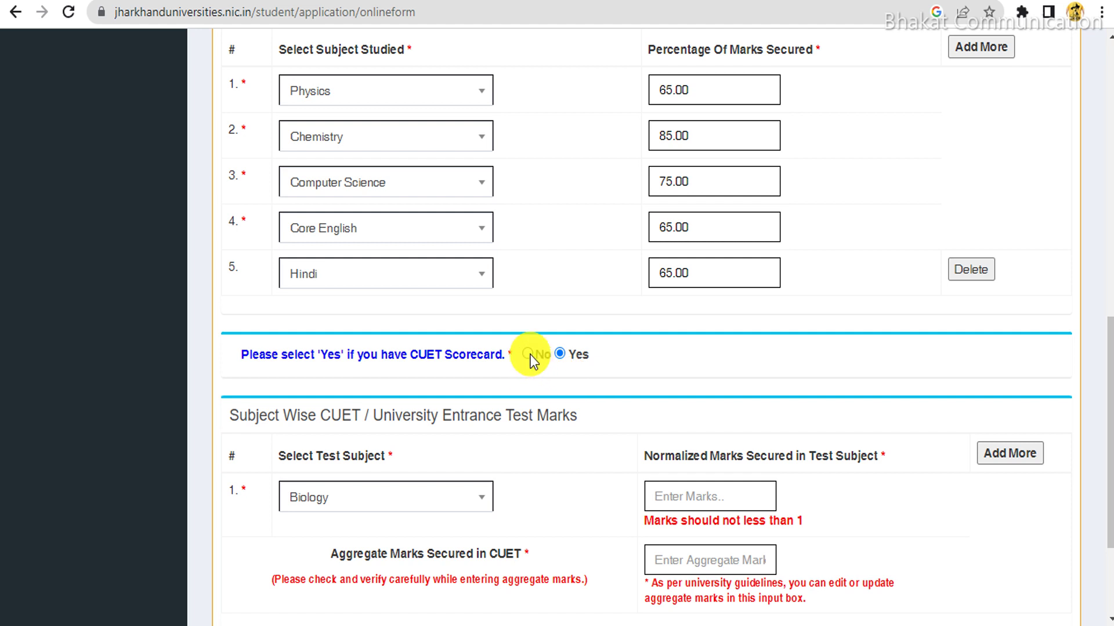
pyautogui.click(528, 354)
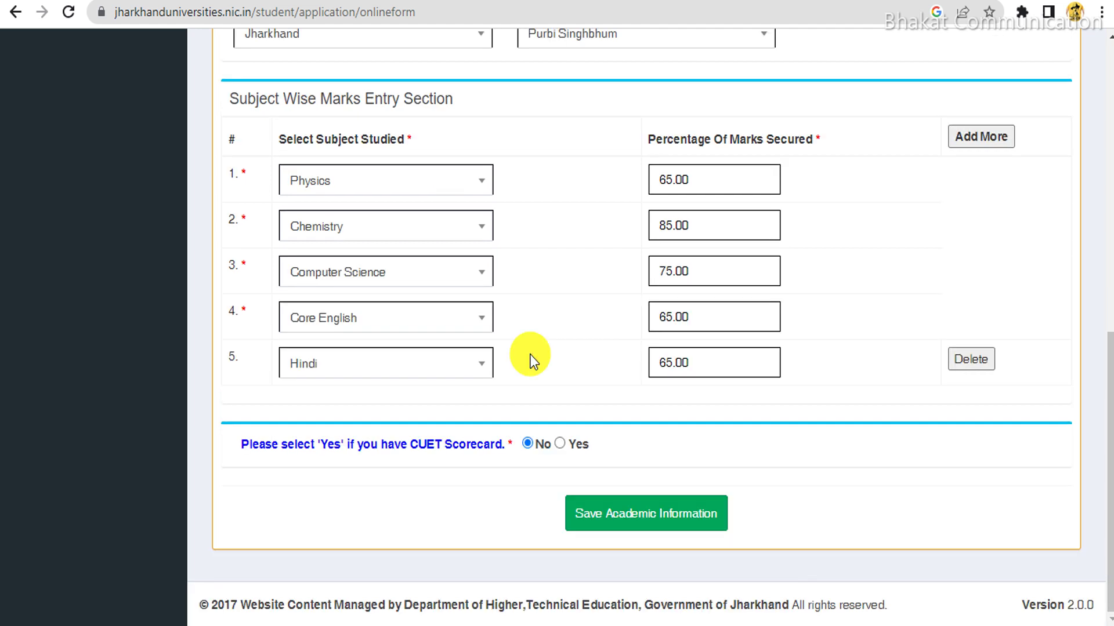
pyautogui.click(677, 513)
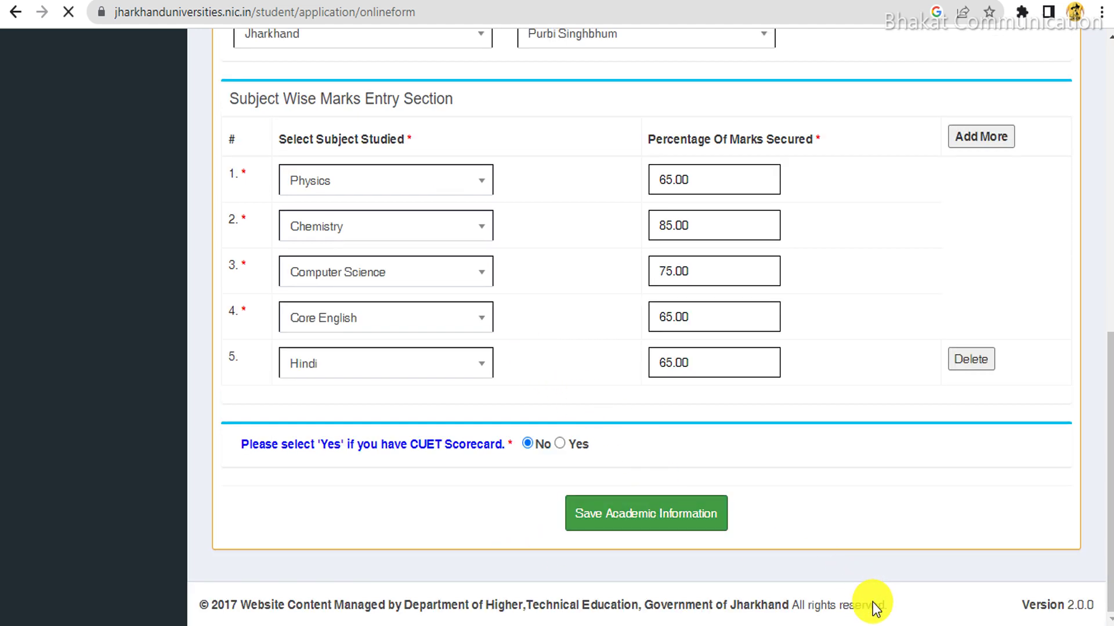
# Select Ranchi University, Ranchi as the university in the applying discipline section.
pyautogui.scroll(-8, 769, 453)
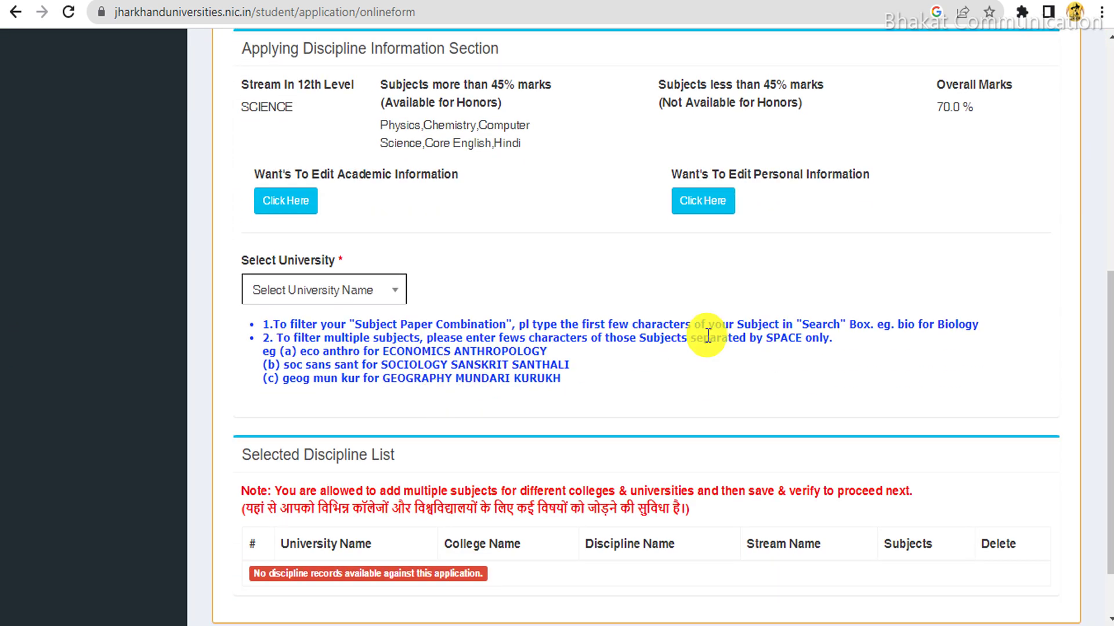
pyautogui.click(296, 287)
pyautogui.click(579, 374)
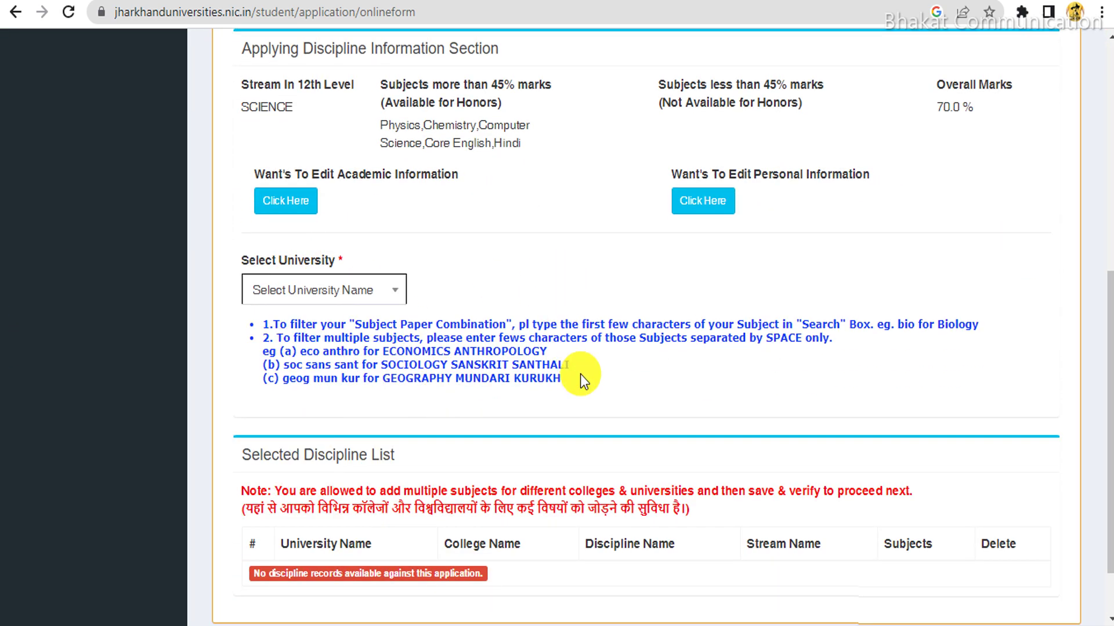
pyautogui.scroll(6, 583, 376)
pyautogui.scroll(-6, 583, 376)
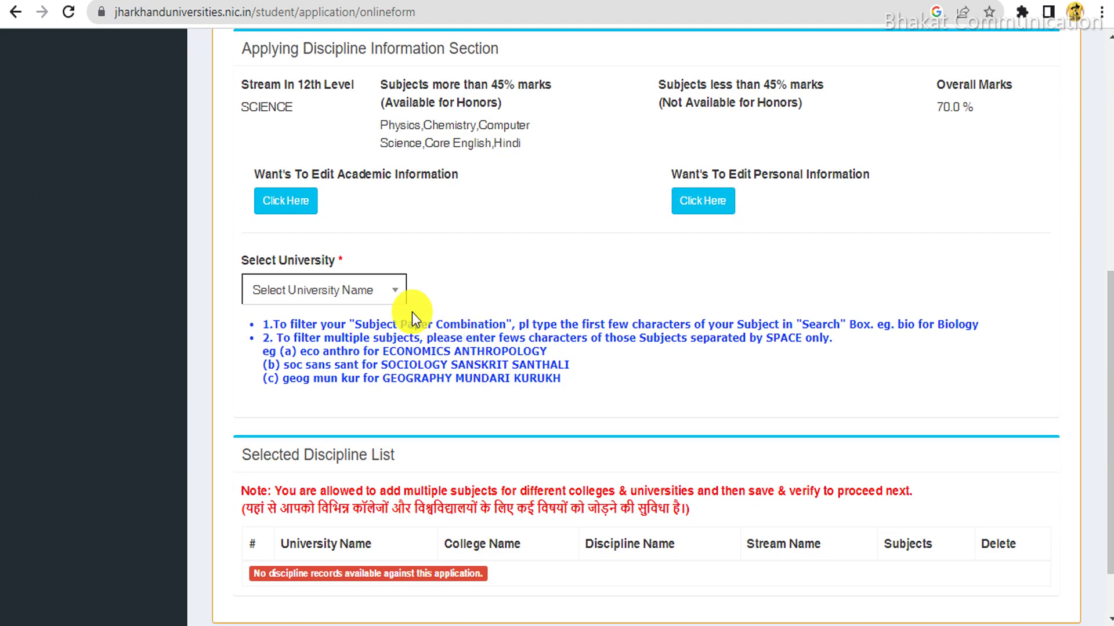
pyautogui.click(350, 298)
pyautogui.scroll(-3, 356, 398)
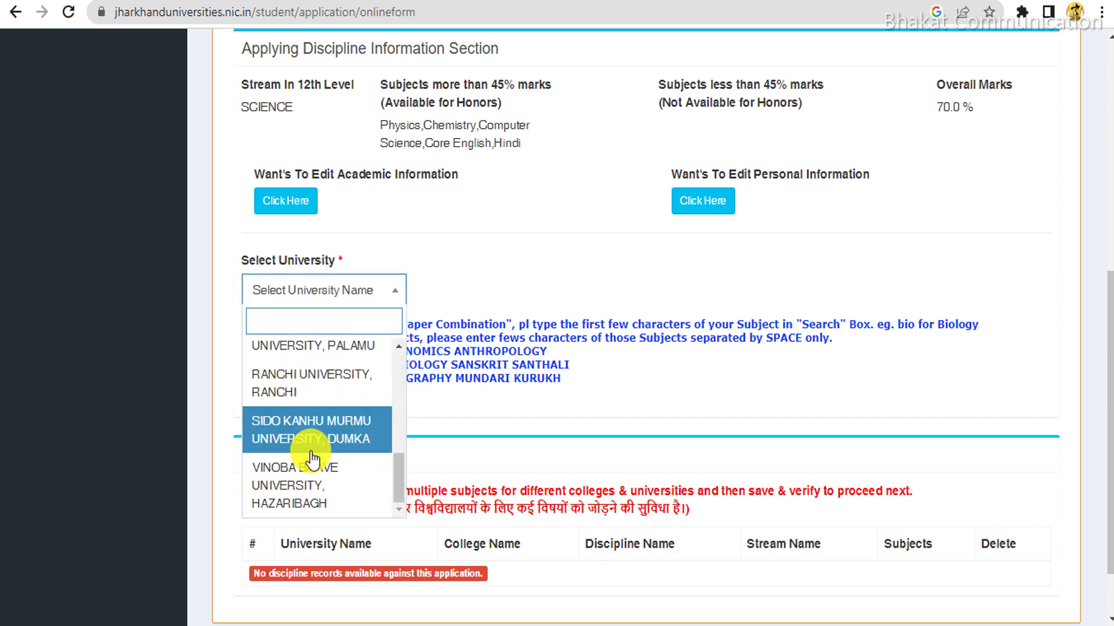
pyautogui.click(311, 385)
# Select St. Paul's College, Ranchi as the college and Regular as the discipline.
pyautogui.click(496, 295)
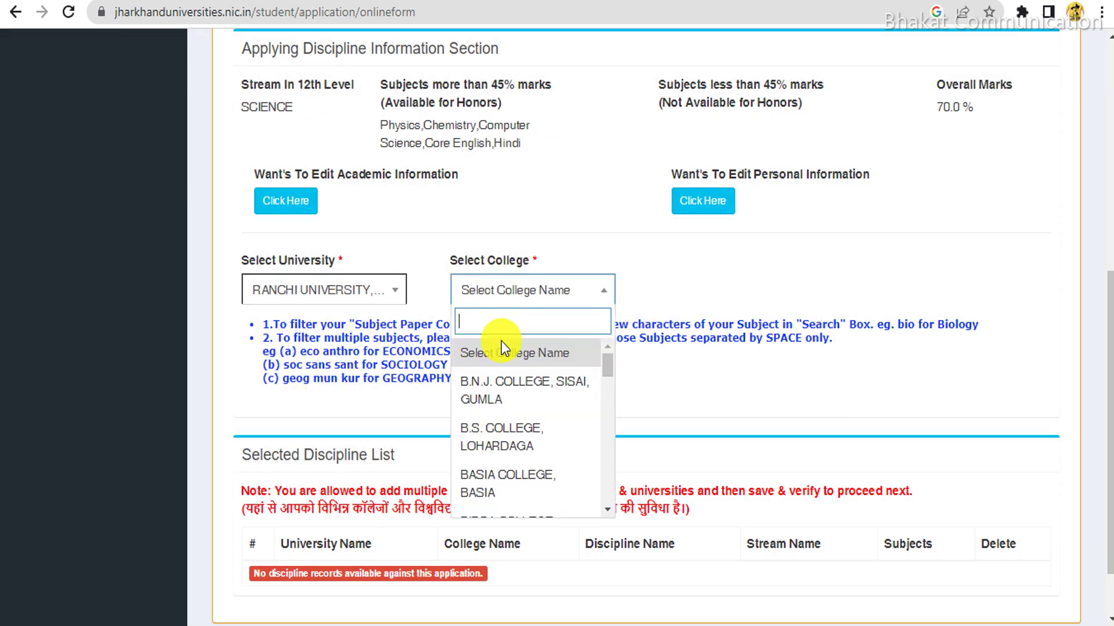
pyautogui.scroll(-10, 509, 377)
pyautogui.scroll(3, 509, 467)
pyautogui.click(499, 406)
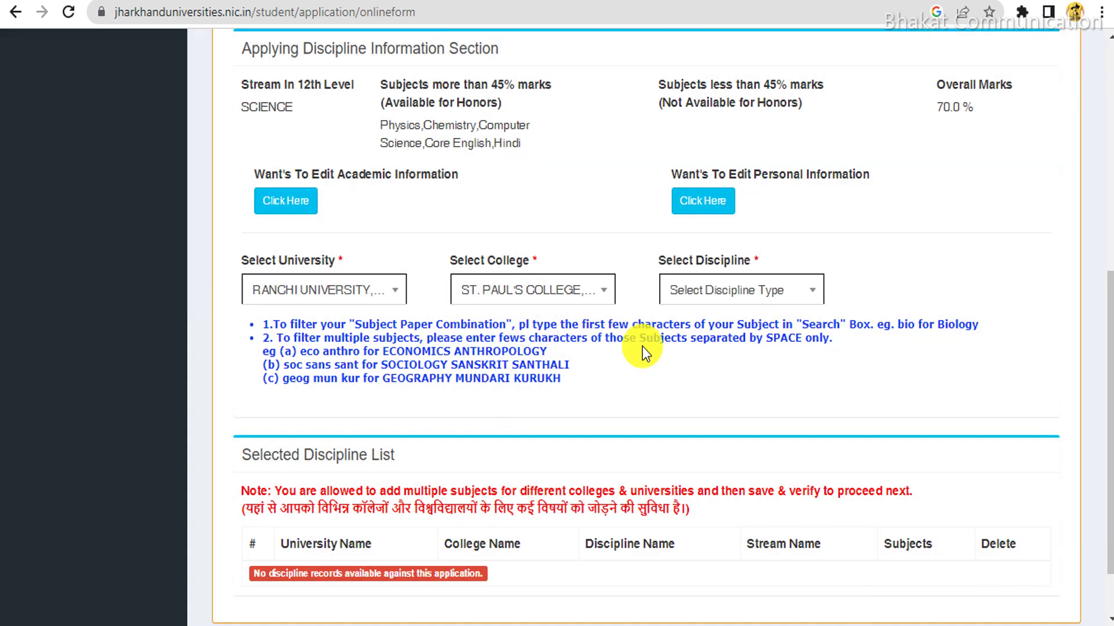
pyautogui.click(708, 290)
pyautogui.click(703, 378)
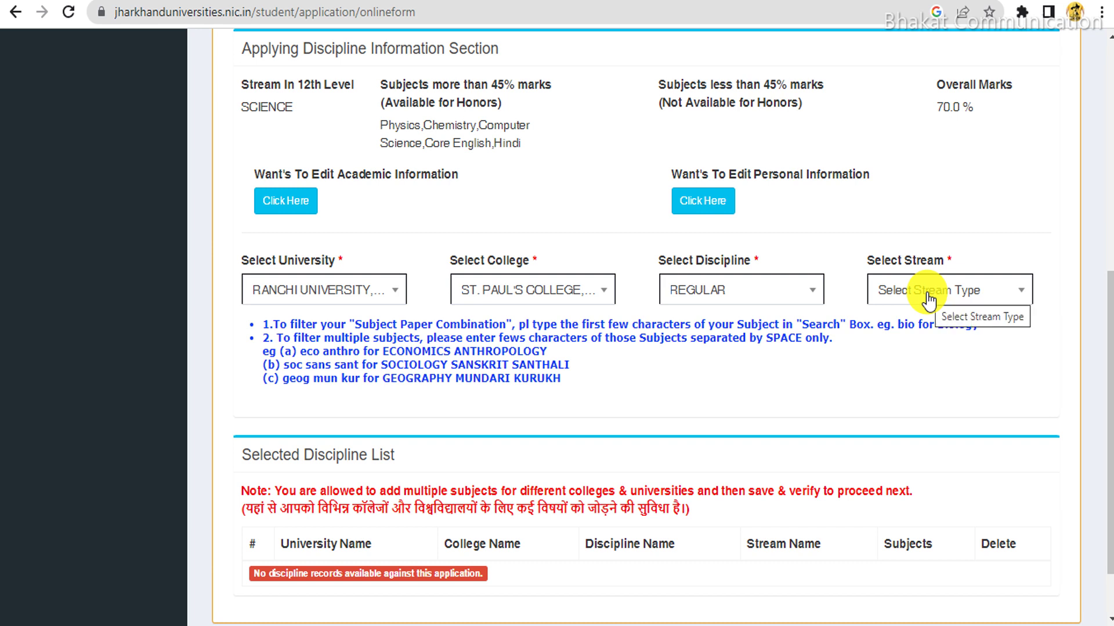
# Set the stream to Humanities and Social Sciences and look through its subject list.
pyautogui.click(928, 301)
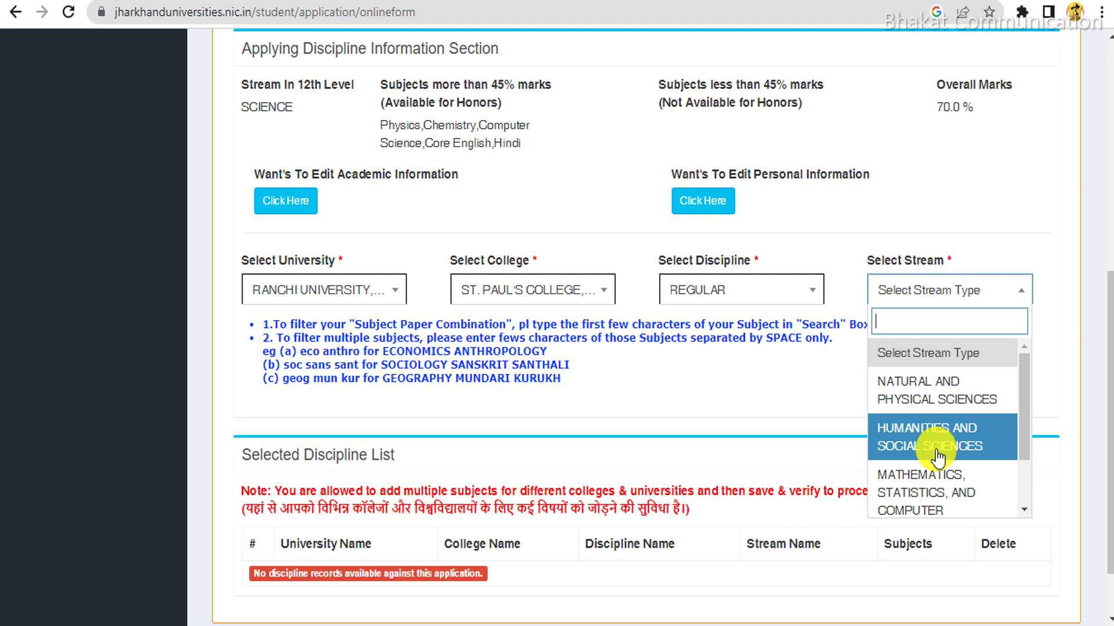
pyautogui.click(968, 444)
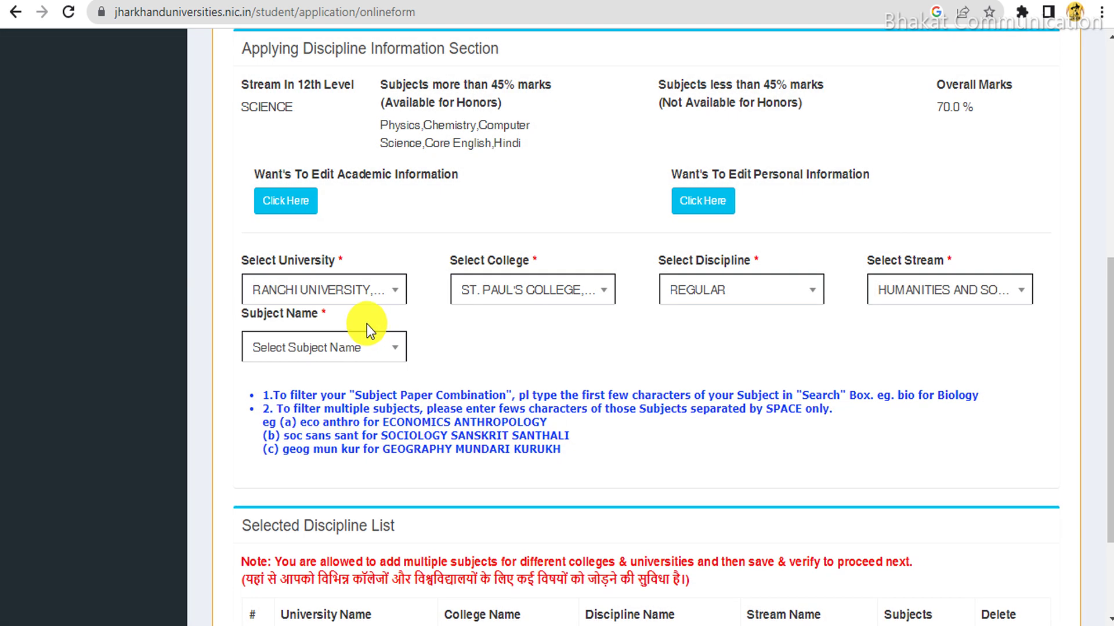
pyautogui.click(360, 348)
pyautogui.scroll(-2, 354, 459)
pyautogui.scroll(2, 356, 480)
pyautogui.click(799, 359)
# Switch the stream to Mathematics, Statistics, and Computer and check which subjects it offers.
pyautogui.click(927, 291)
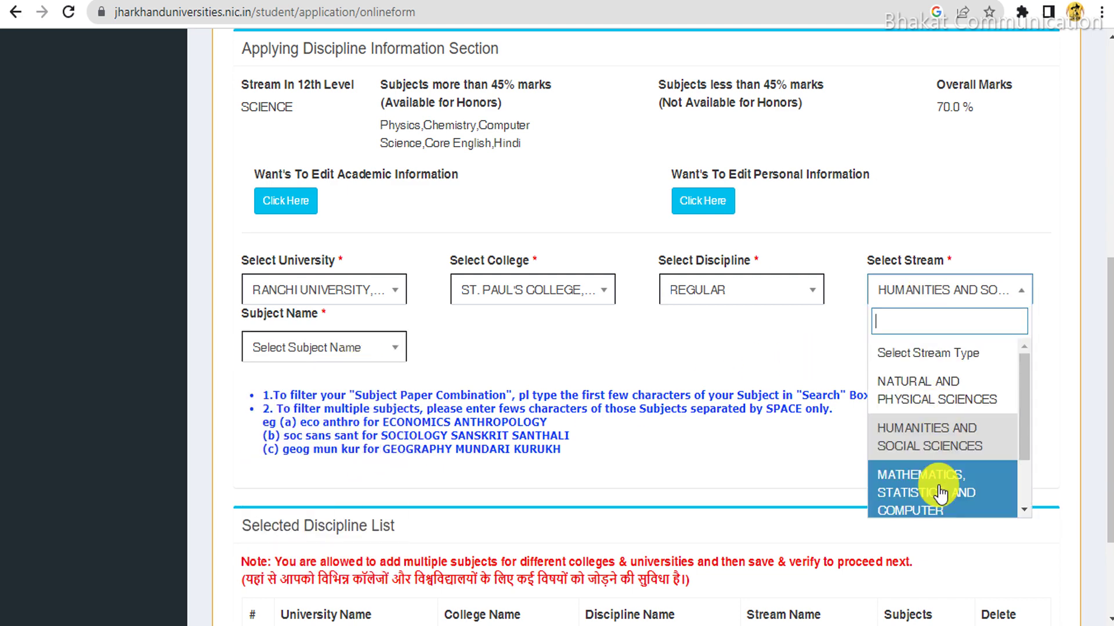
pyautogui.click(934, 506)
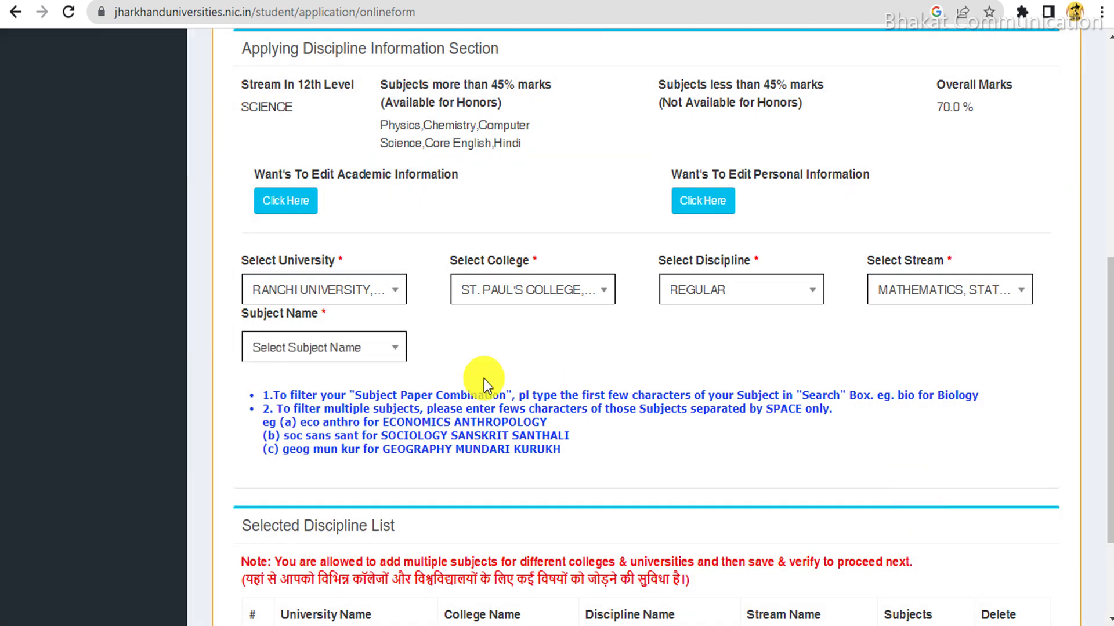
pyautogui.click(304, 357)
pyautogui.click(938, 265)
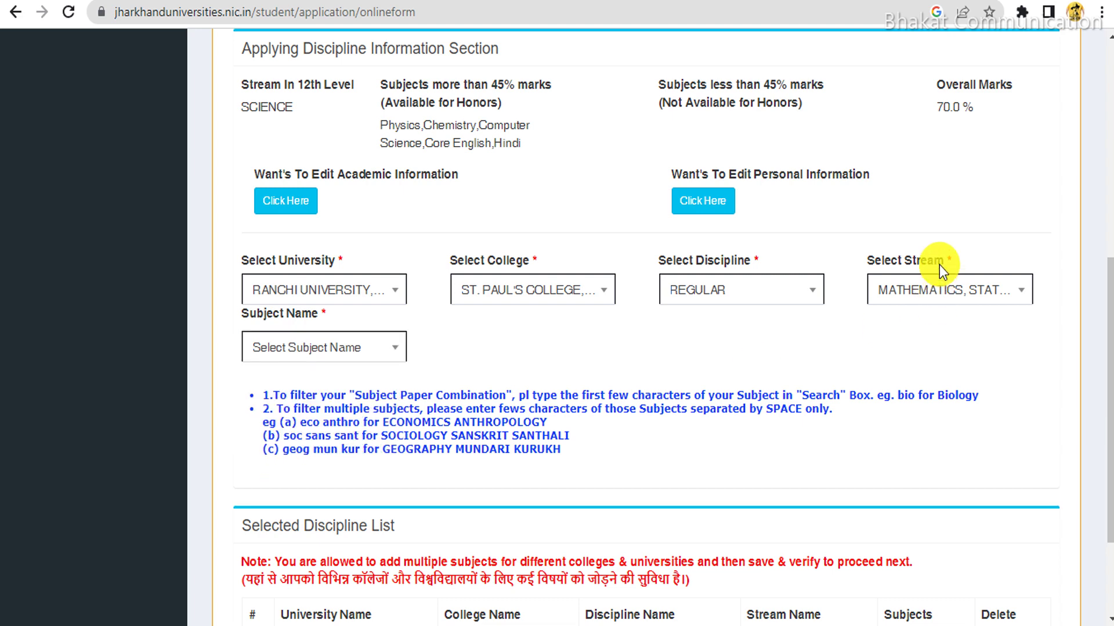
# Switch the stream to Natural and Physical Sciences and check which subjects it offers.
pyautogui.click(937, 290)
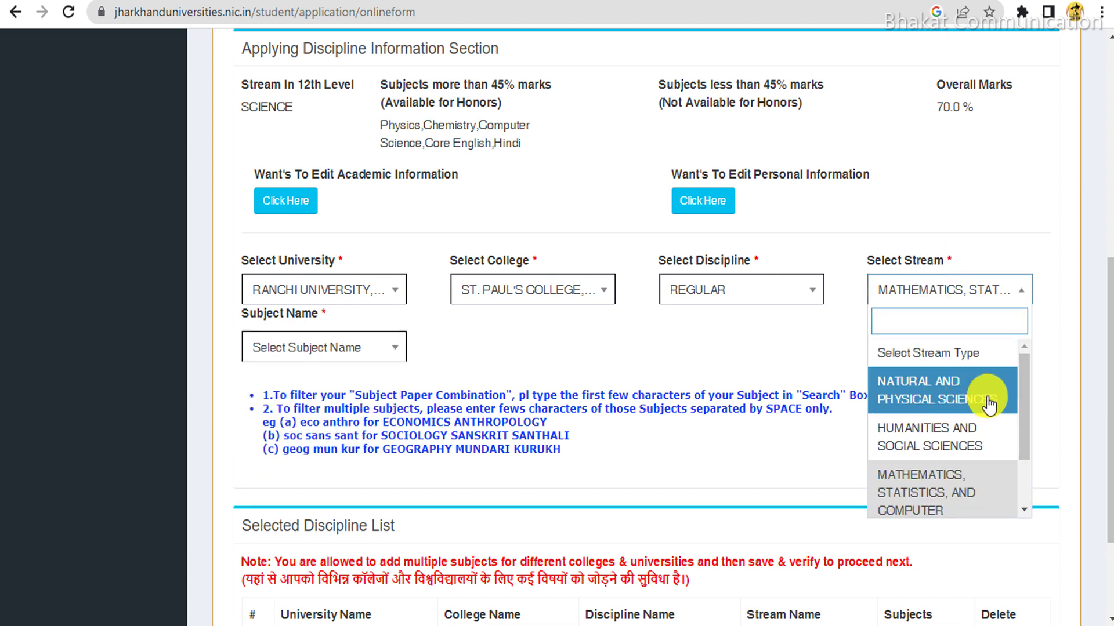
pyautogui.click(927, 399)
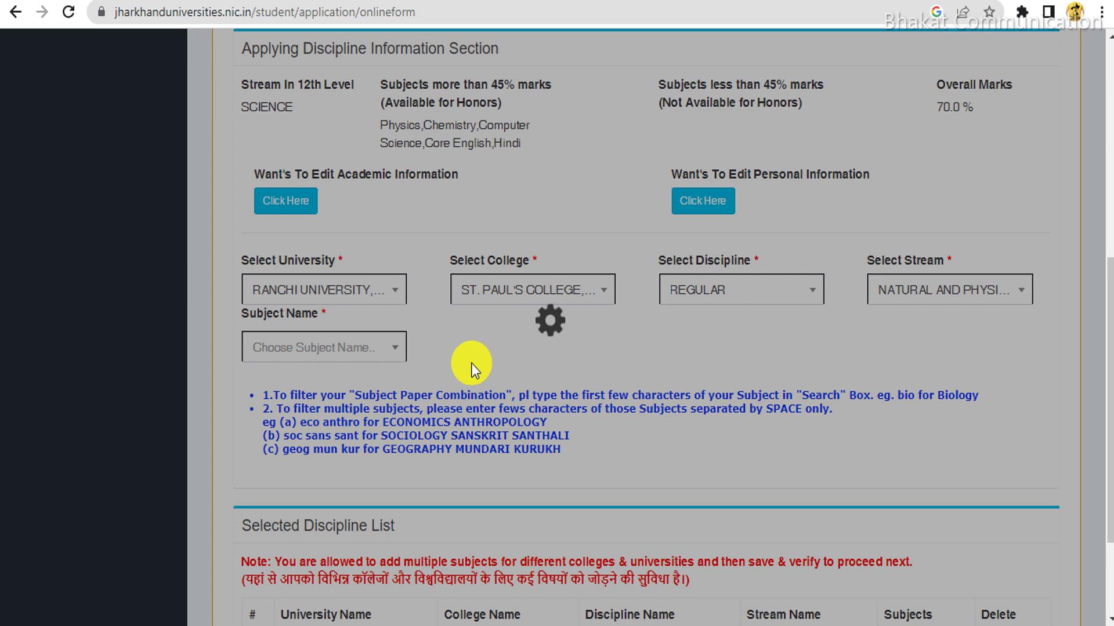
pyautogui.click(364, 362)
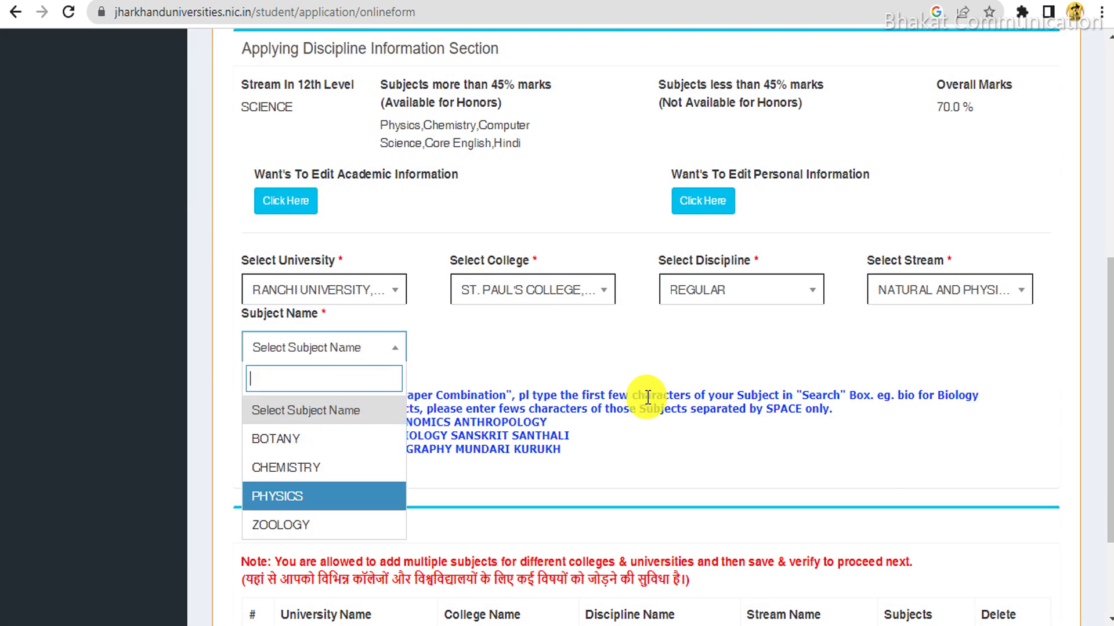
pyautogui.click(733, 347)
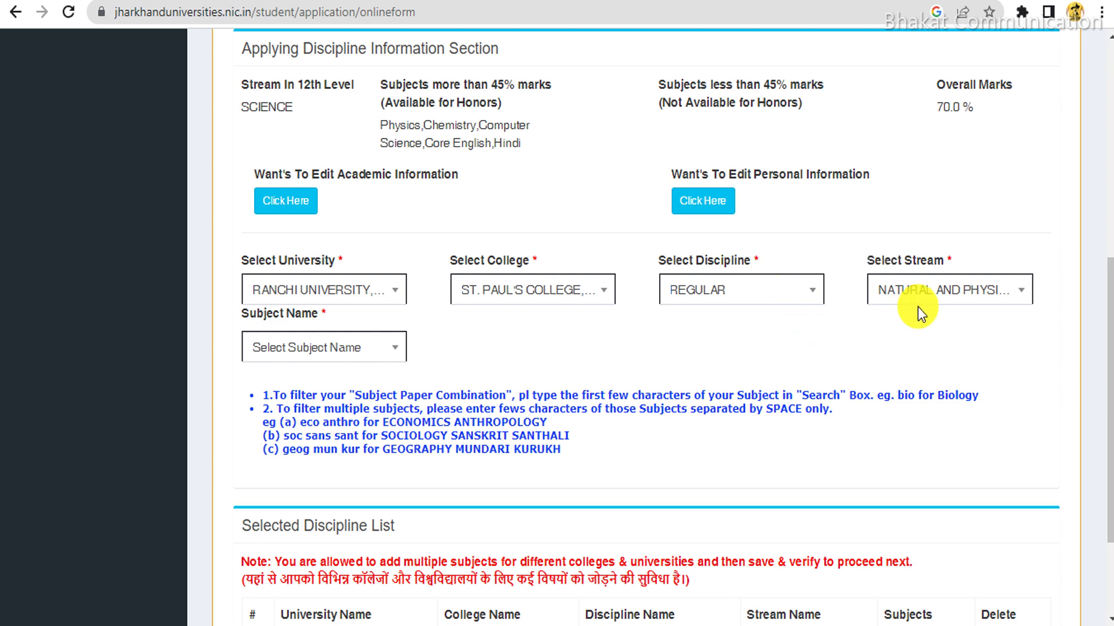
# Choose the Humanities and Social Sciences stream with Hindi as the subject, and add its major subject combination to the selected disciplines.
pyautogui.click(895, 296)
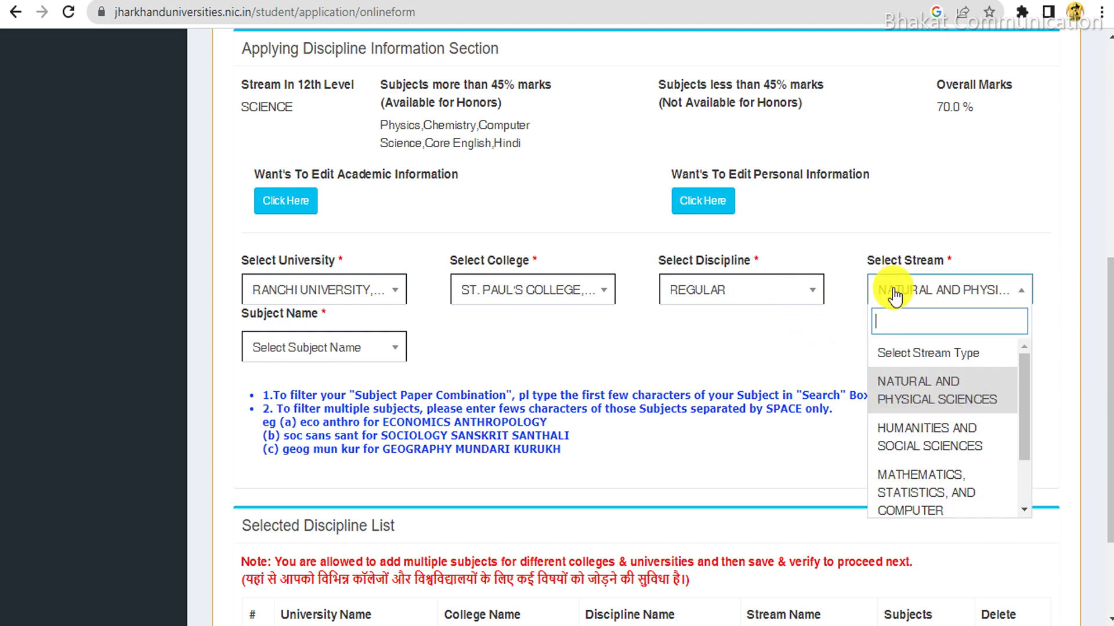
pyautogui.click(914, 438)
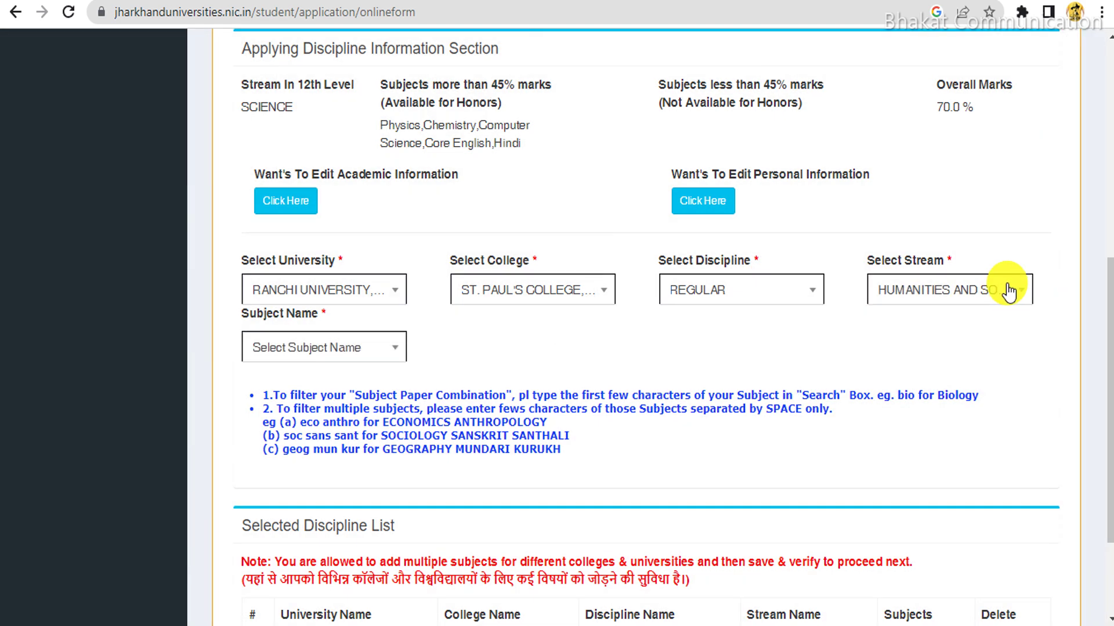
pyautogui.click(284, 347)
pyautogui.scroll(-2, 281, 476)
pyautogui.click(281, 476)
pyautogui.scroll(-4, 577, 381)
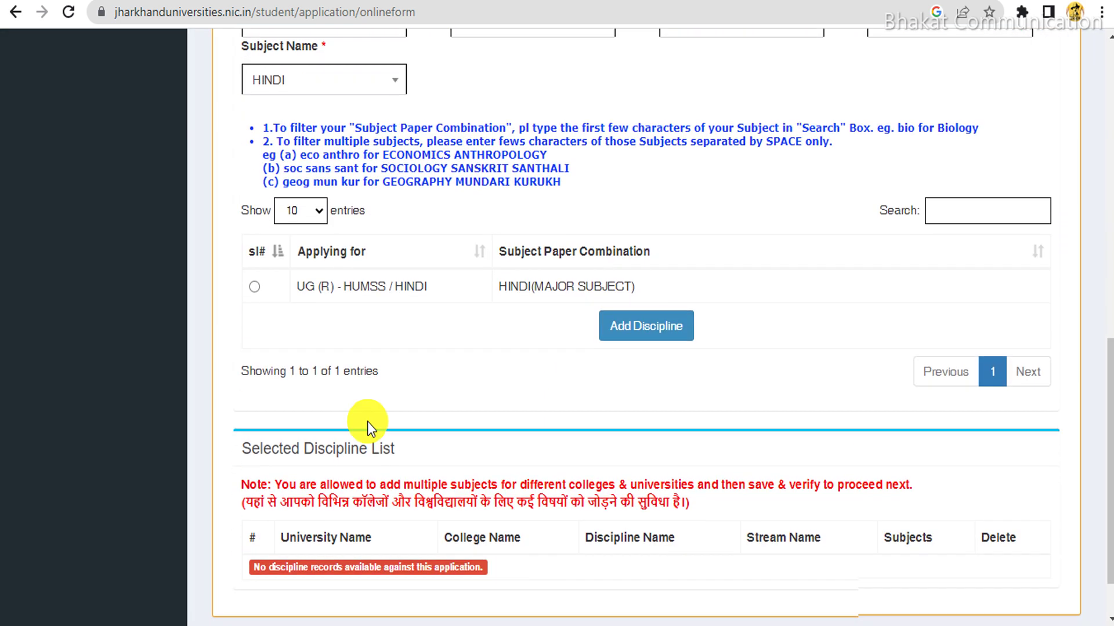
pyautogui.click(254, 285)
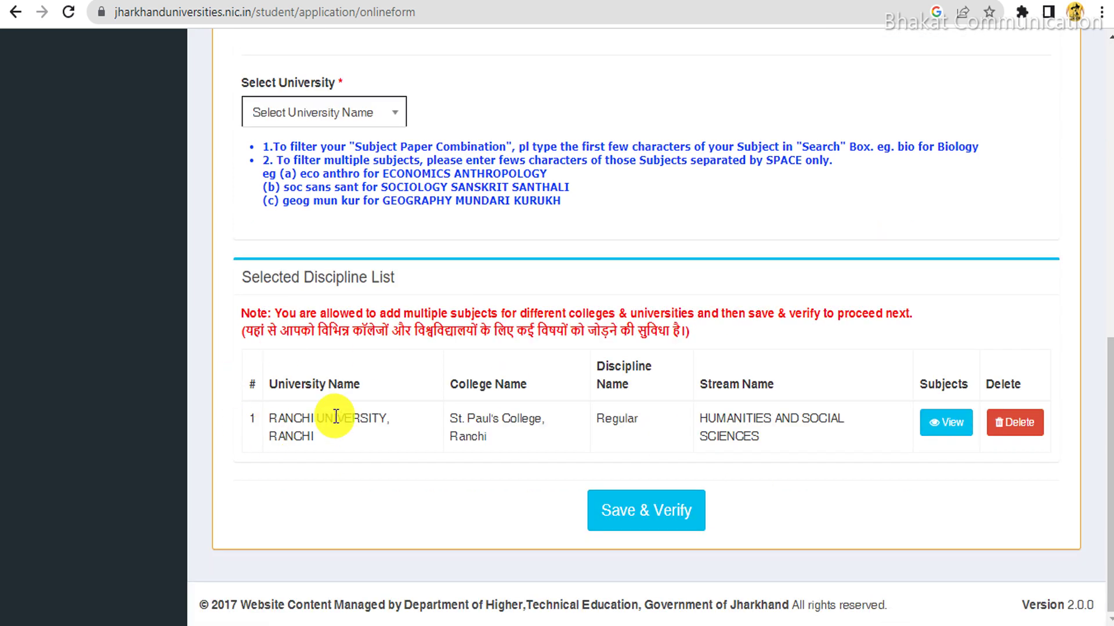
# Check the added entry in the selected discipline list and view its subject details.
pyautogui.moveTo(267, 420); pyautogui.dragTo(750, 436)
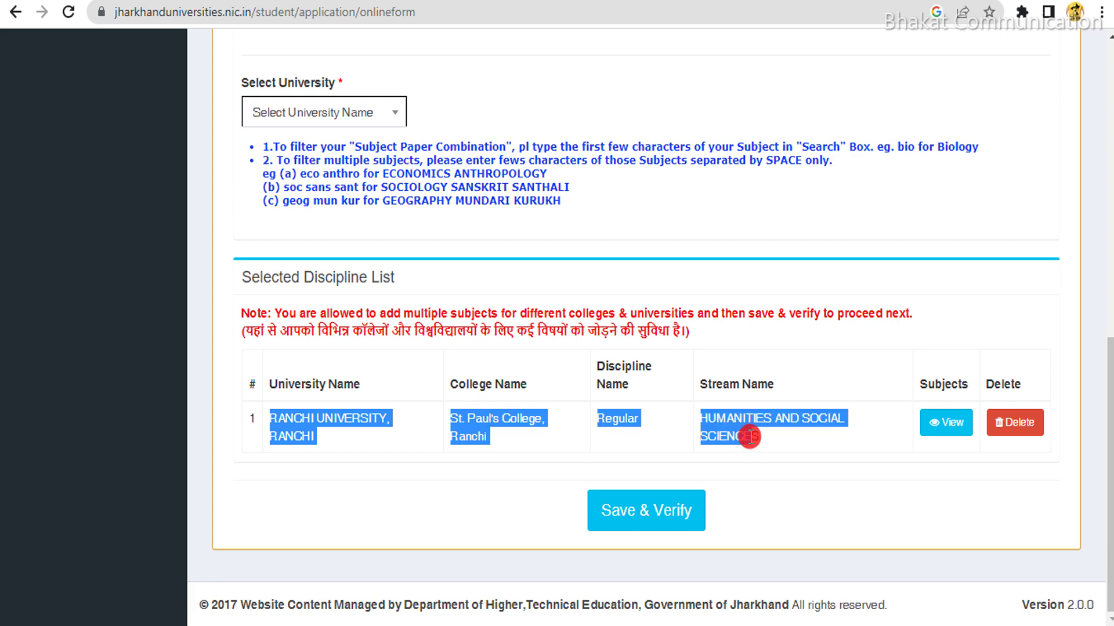
pyautogui.click(945, 423)
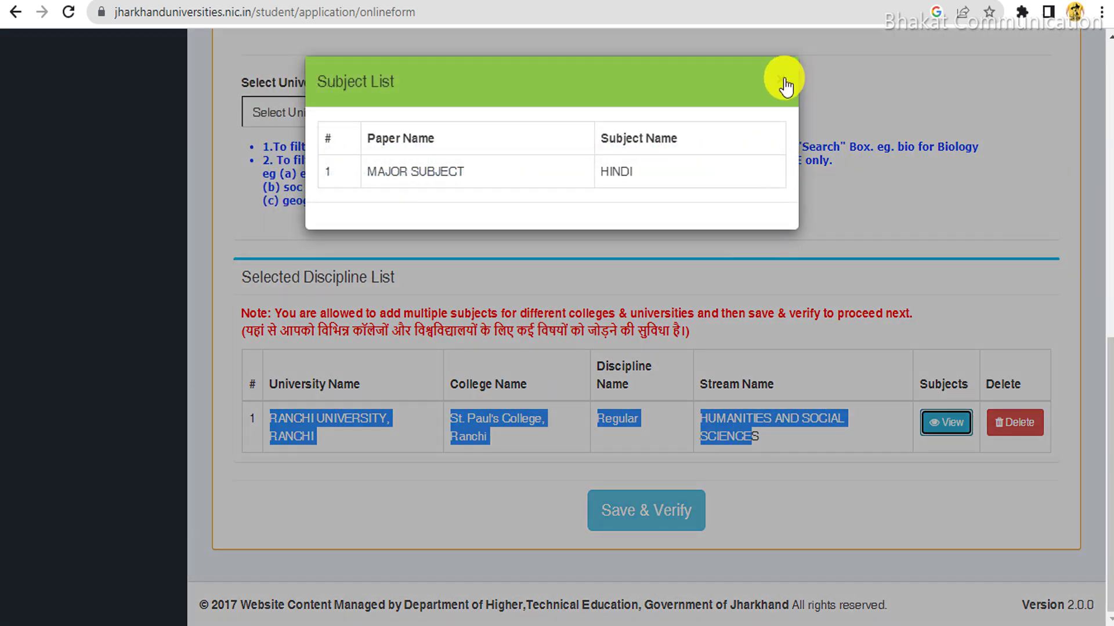
pyautogui.click(783, 83)
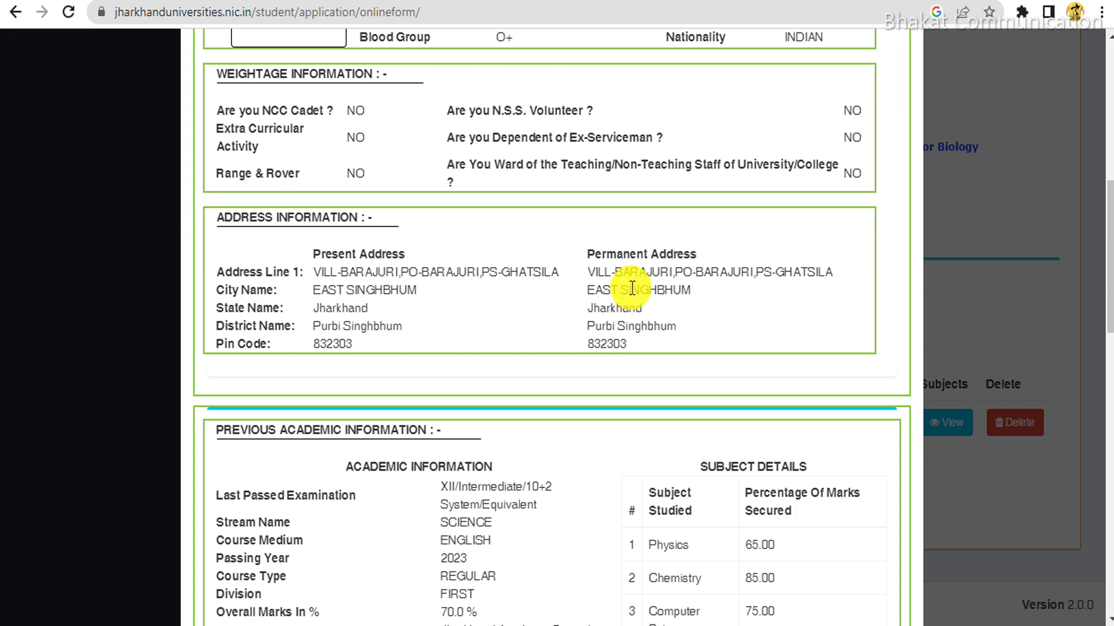
# Tick the verification boxes for all information sections and the truth declaration in the application preview, then confirm and submit the form.
pyautogui.scroll(-15, 631, 285)
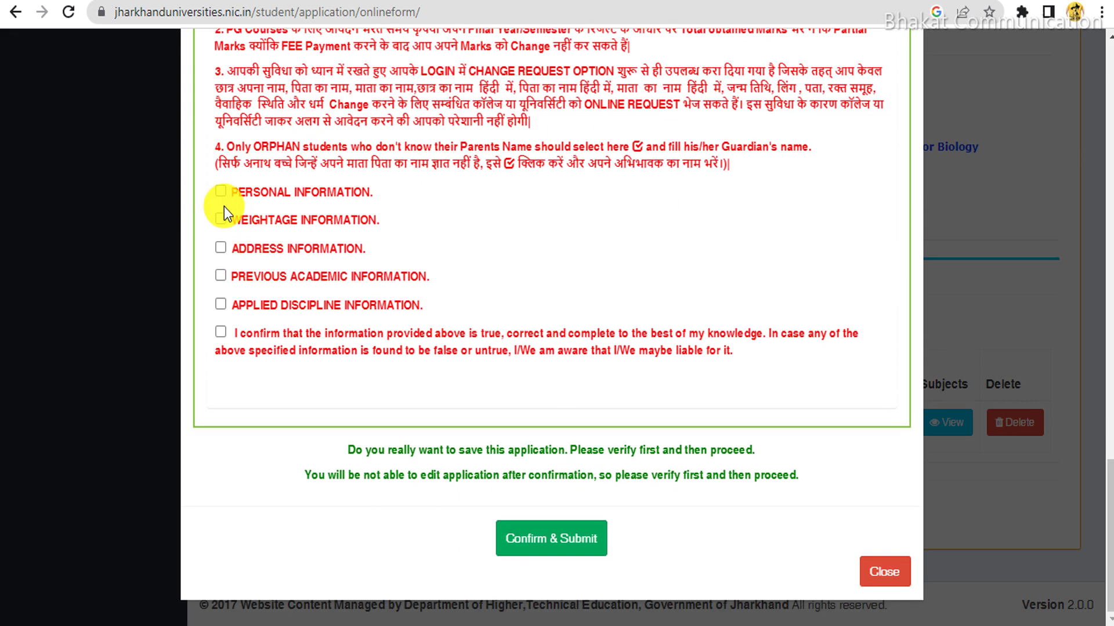
pyautogui.click(220, 249)
pyautogui.click(220, 276)
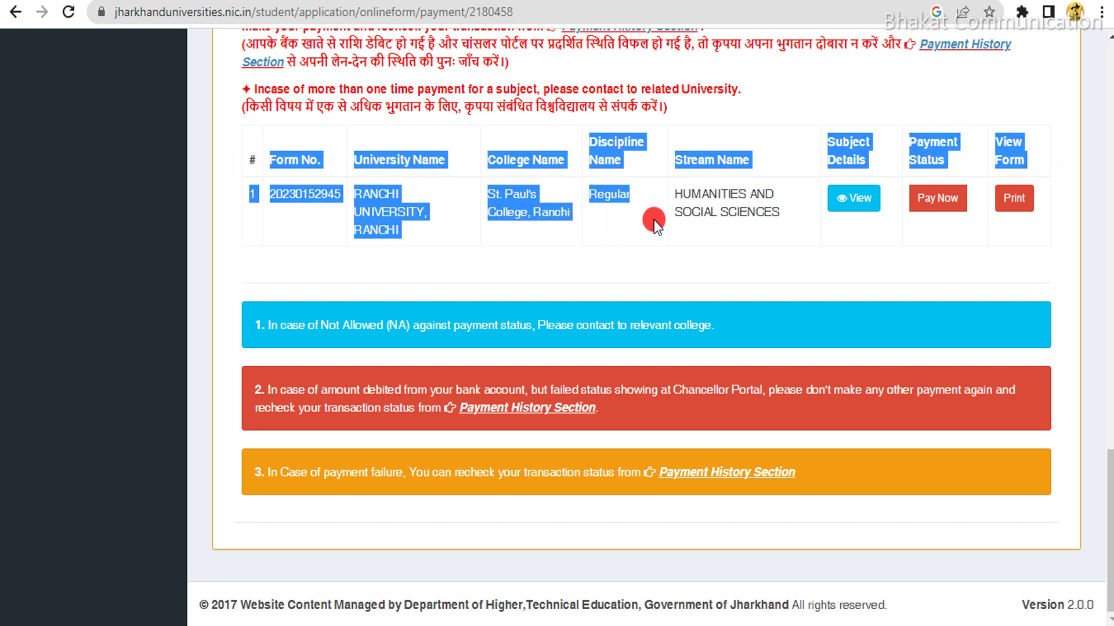
# Start the fee payment for the submitted form, check the total fee, and proceed through the CC Avenue(HDFC) gateway.
pyautogui.click(938, 199)
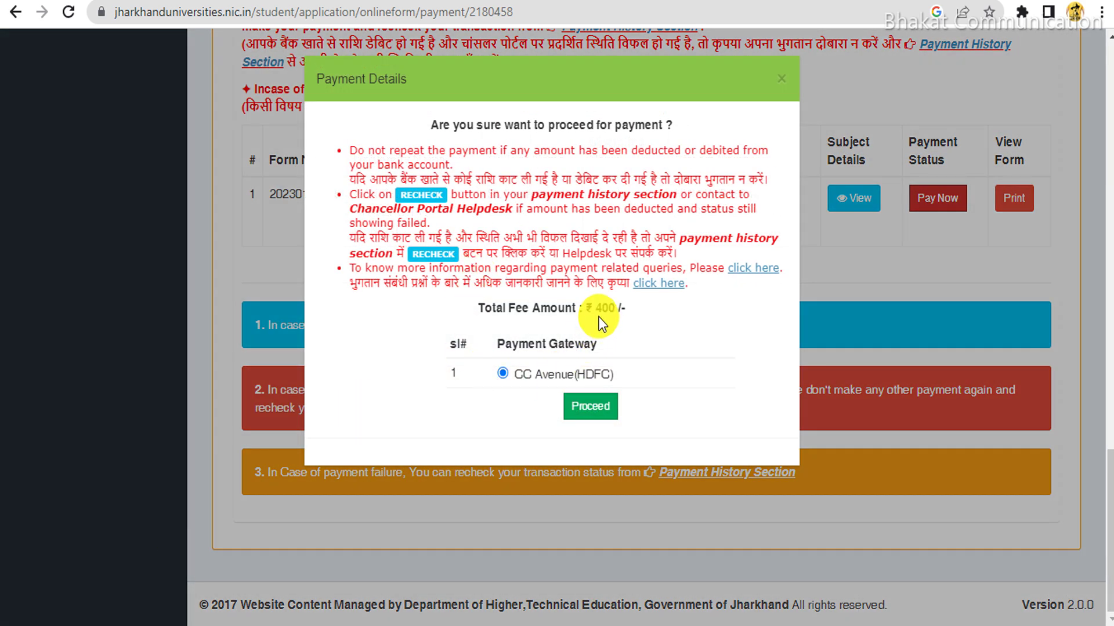
pyautogui.moveTo(599, 316); pyautogui.dragTo(624, 317)
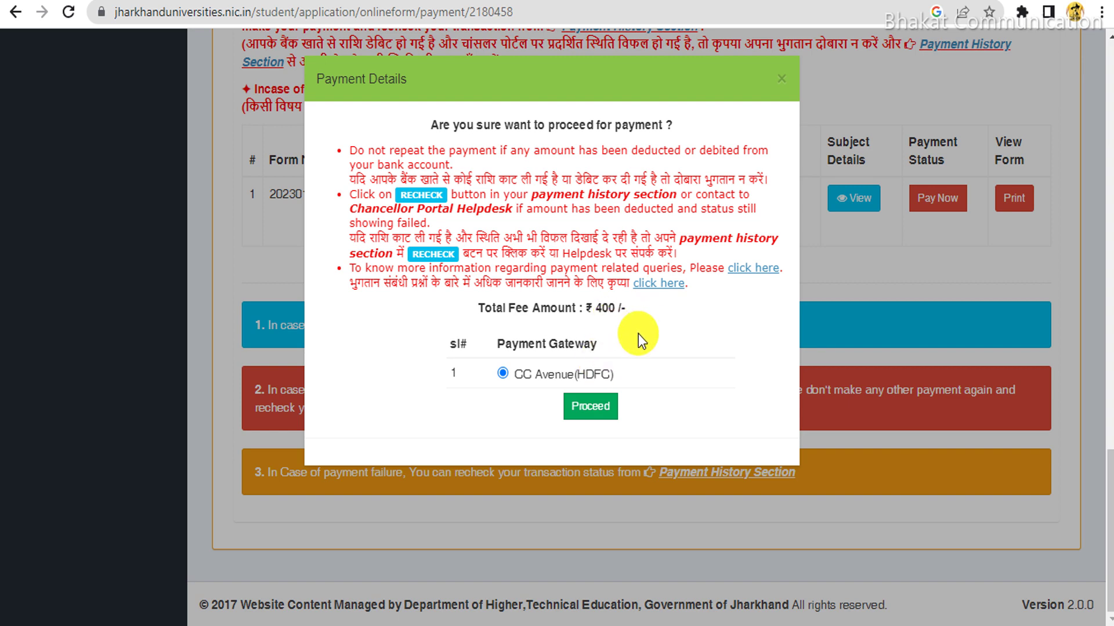
pyautogui.click(587, 406)
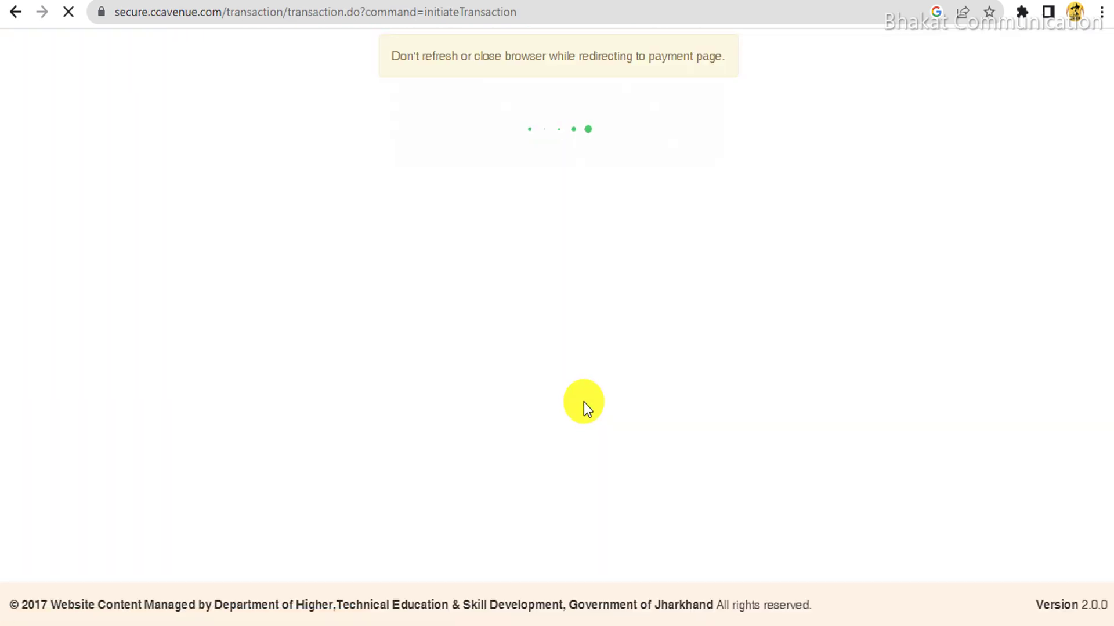
pyautogui.scroll(-3, 254, 311)
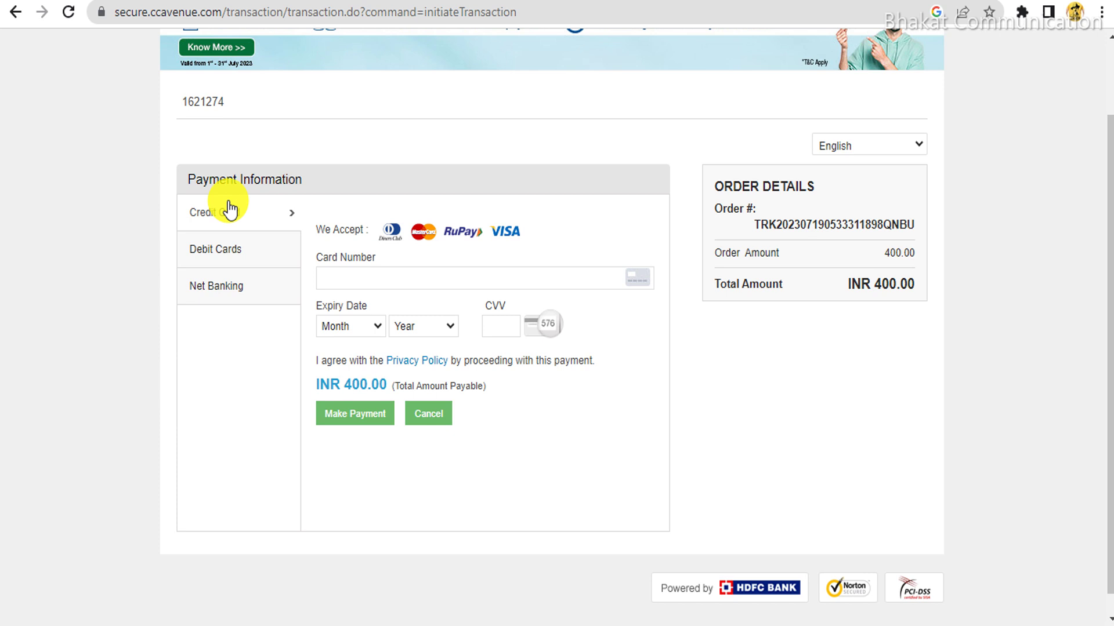
# Look through the net banking and debit card payment options, examining the debit card's number, expiry month and year, and CVV fields.
pyautogui.click(226, 286)
pyautogui.click(213, 249)
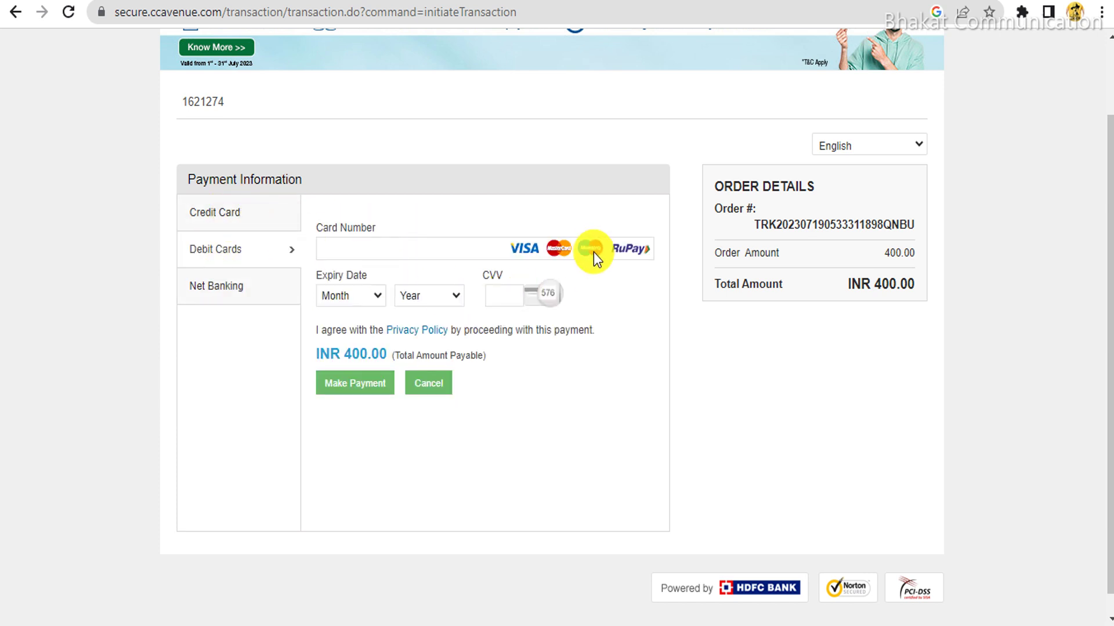
pyautogui.click(362, 252)
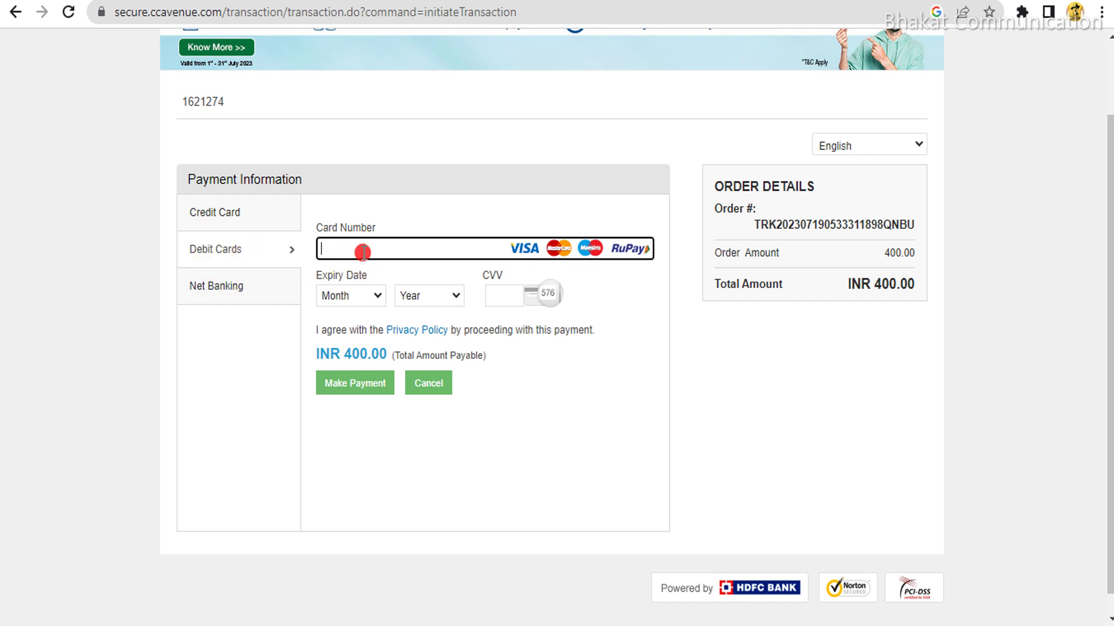
pyautogui.click(343, 294)
pyautogui.click(423, 305)
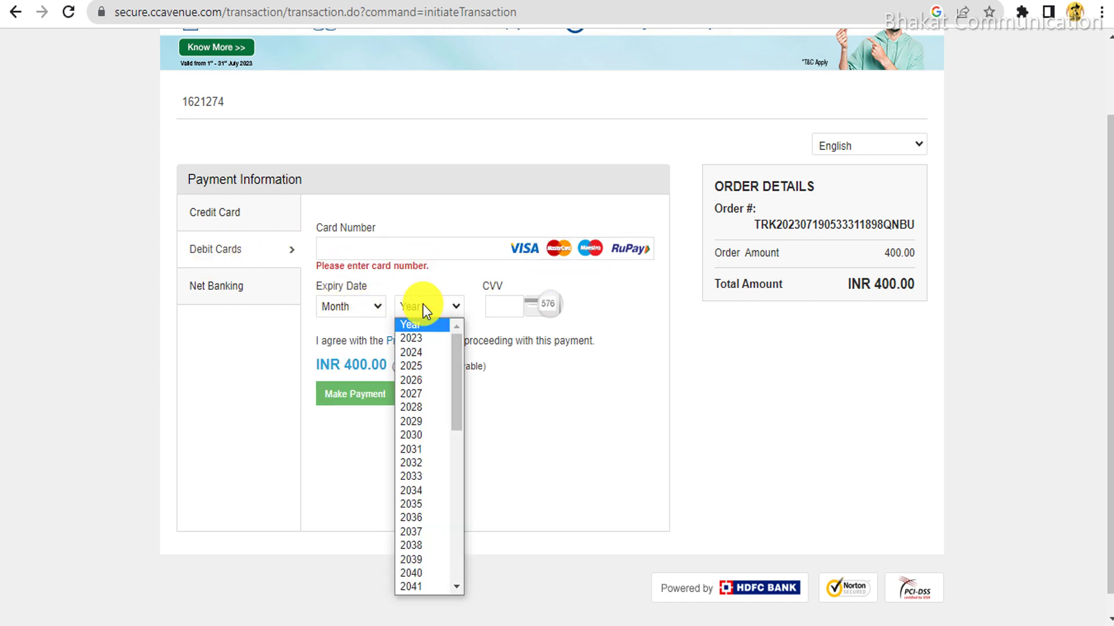
pyautogui.click(423, 304)
pyautogui.click(499, 306)
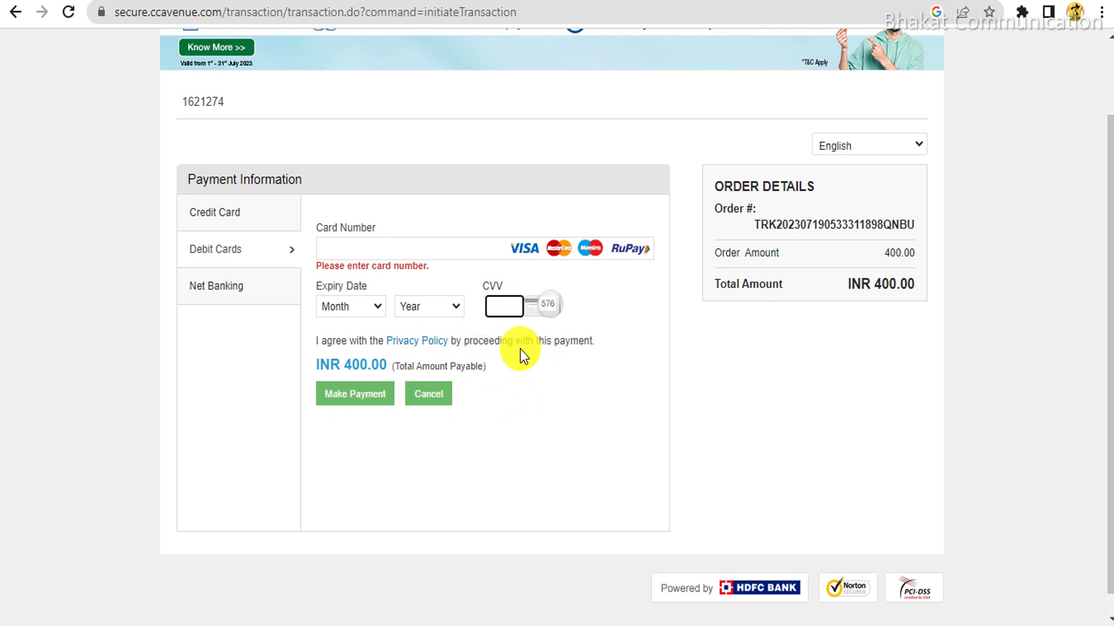
# Review the printable view of the submitted application, examining the applied discipline, subject details, instructions and declaration sections.
pyautogui.moveTo(949, 278); pyautogui.dragTo(940, 281)
pyautogui.click(935, 293)
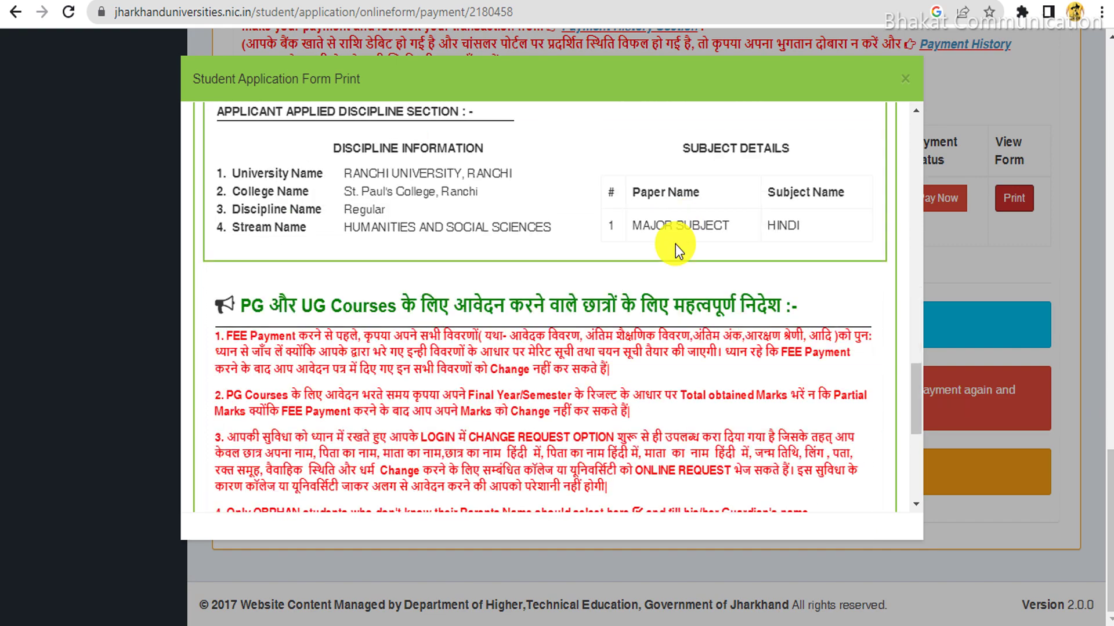
pyautogui.scroll(-5, 672, 267)
pyautogui.scroll(10, 669, 270)
pyautogui.scroll(-7, 669, 302)
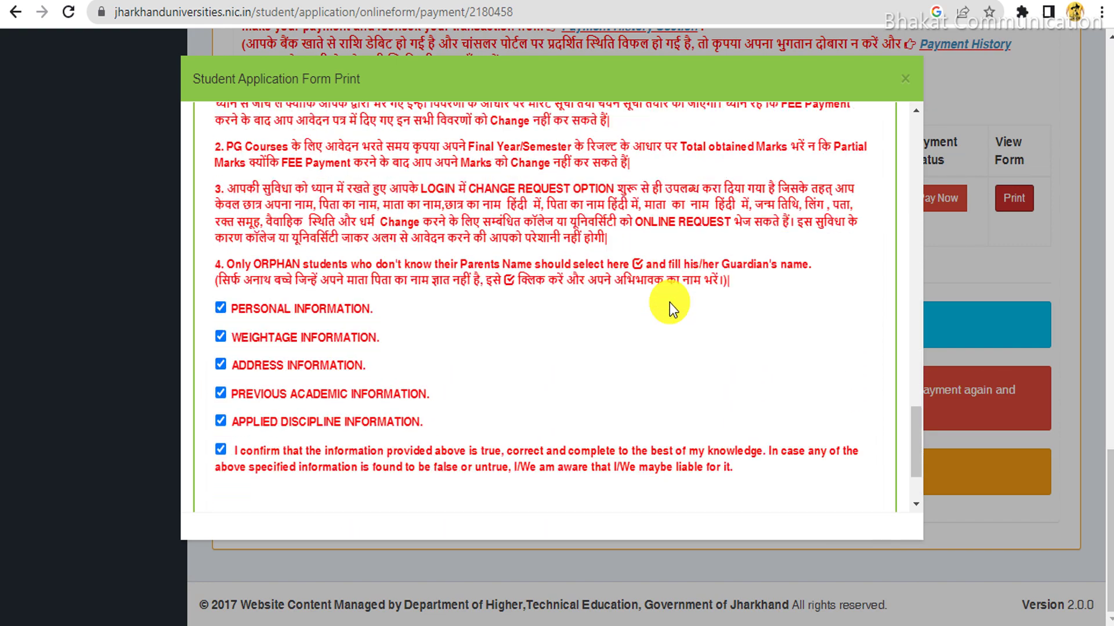
pyautogui.scroll(2, 669, 302)
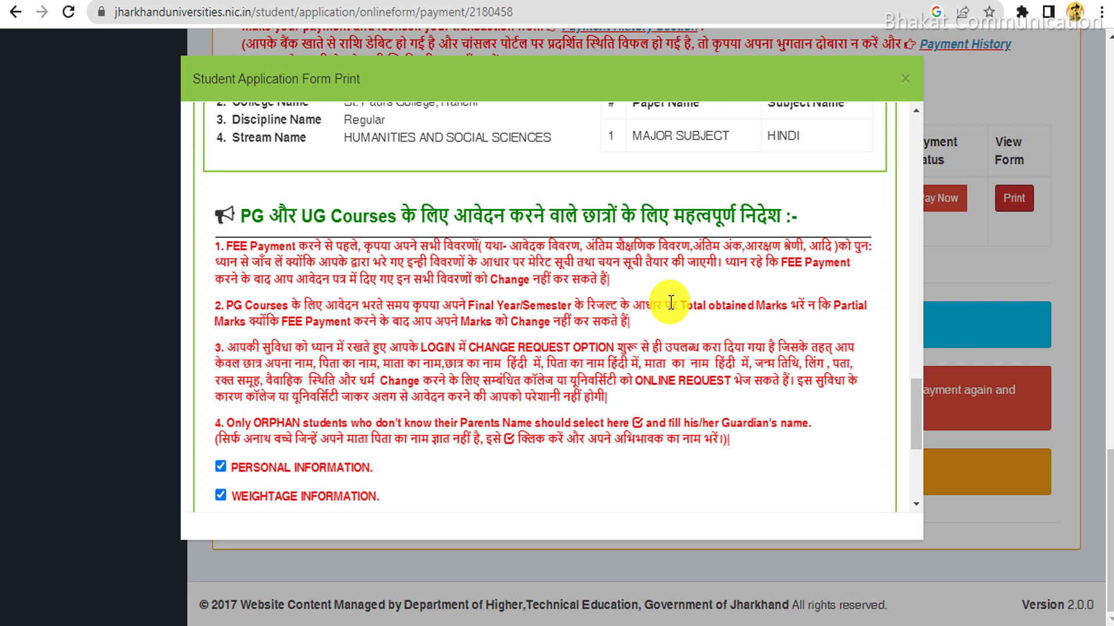